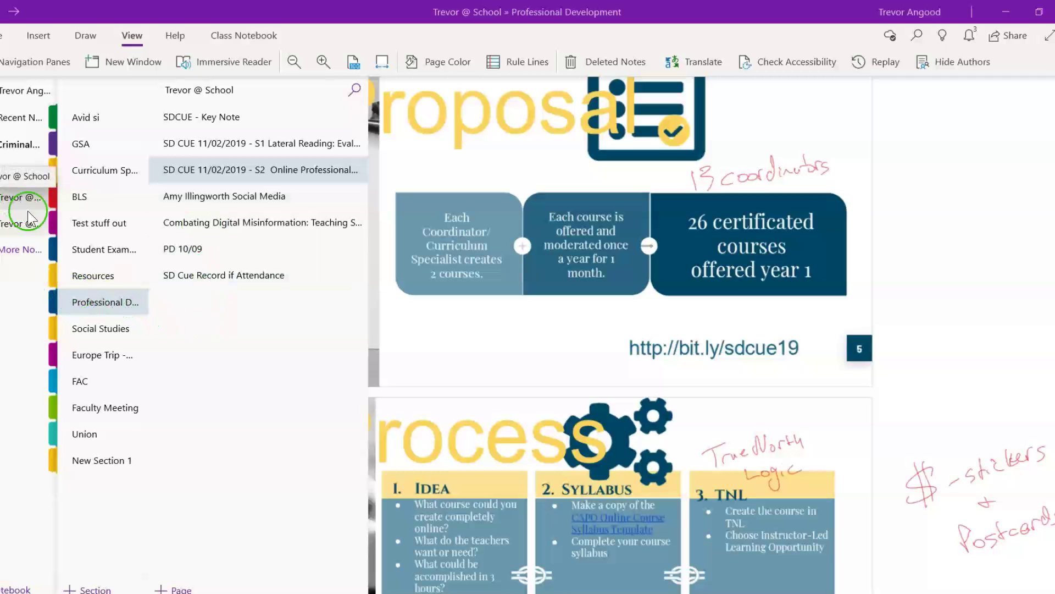
Step: Hide the notebook lists and scroll up to the S2 Online Professional Learning Platform page title
{"action": "left_click", "coordinate": [97, 302]}
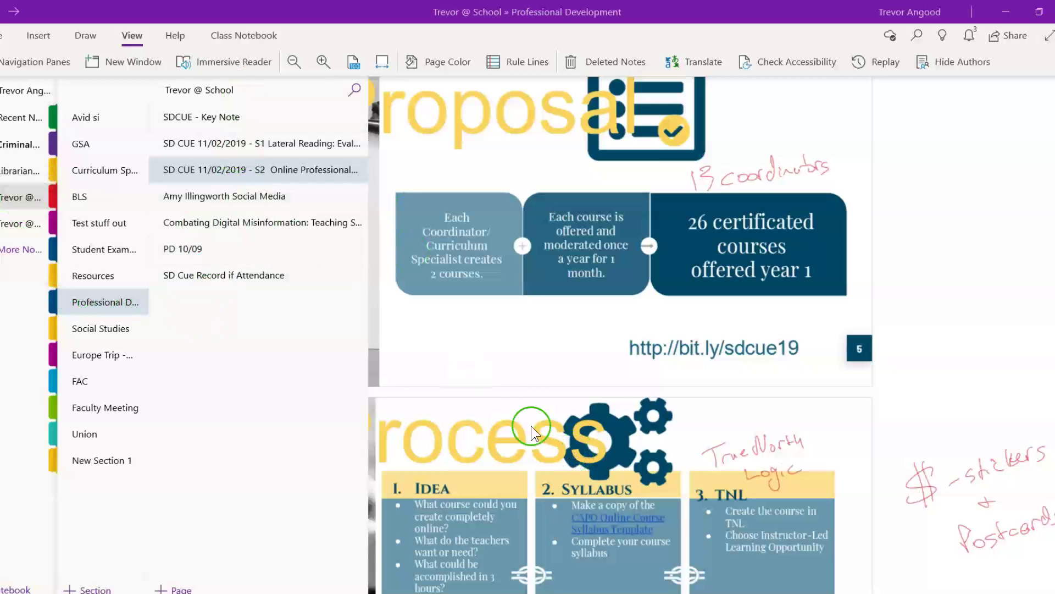
{"action": "left_click", "coordinate": [423, 349]}
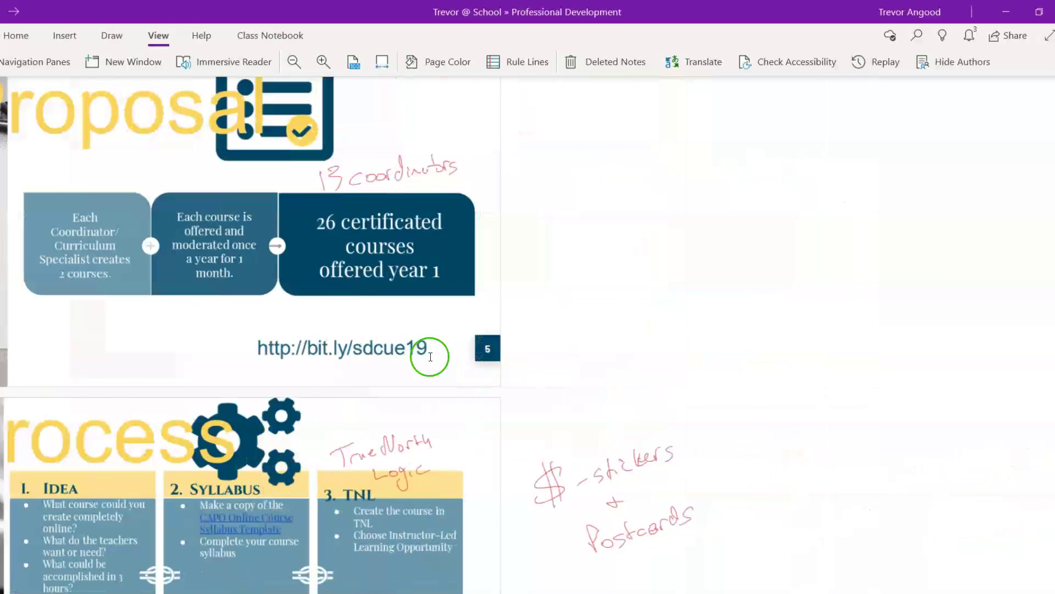
{"action": "scroll", "coordinate": [282, 329], "scroll_direction": "up", "scroll_amount": 10}
{"action": "scroll", "coordinate": [282, 329], "scroll_direction": "up", "scroll_amount": 10}
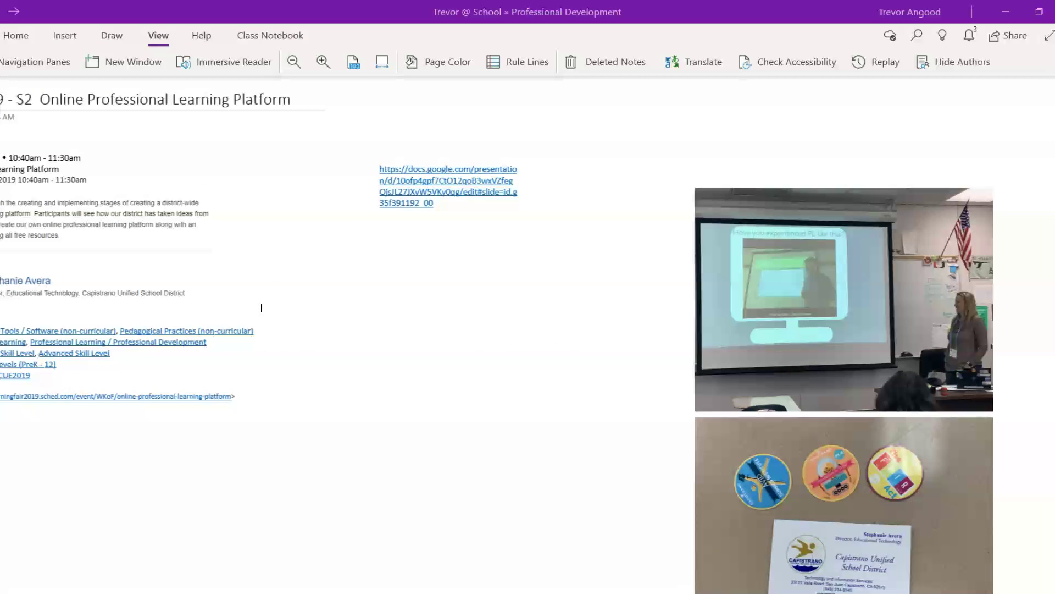
Step: Show the Insert options and scroll down the session page
{"action": "left_click", "coordinate": [61, 35]}
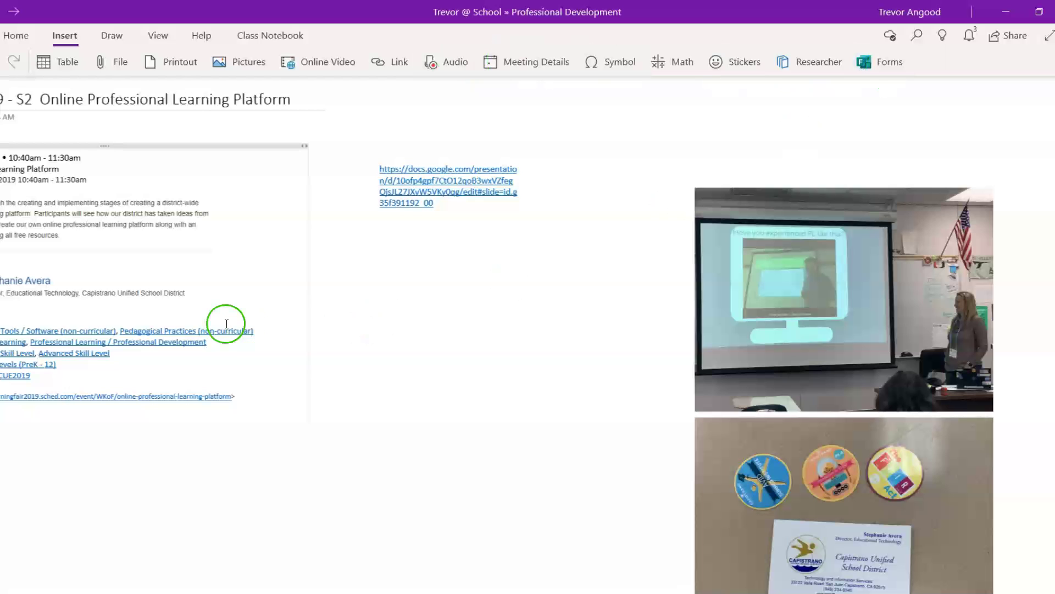
{"action": "scroll", "coordinate": [77, 295], "scroll_direction": "down", "scroll_amount": 10}
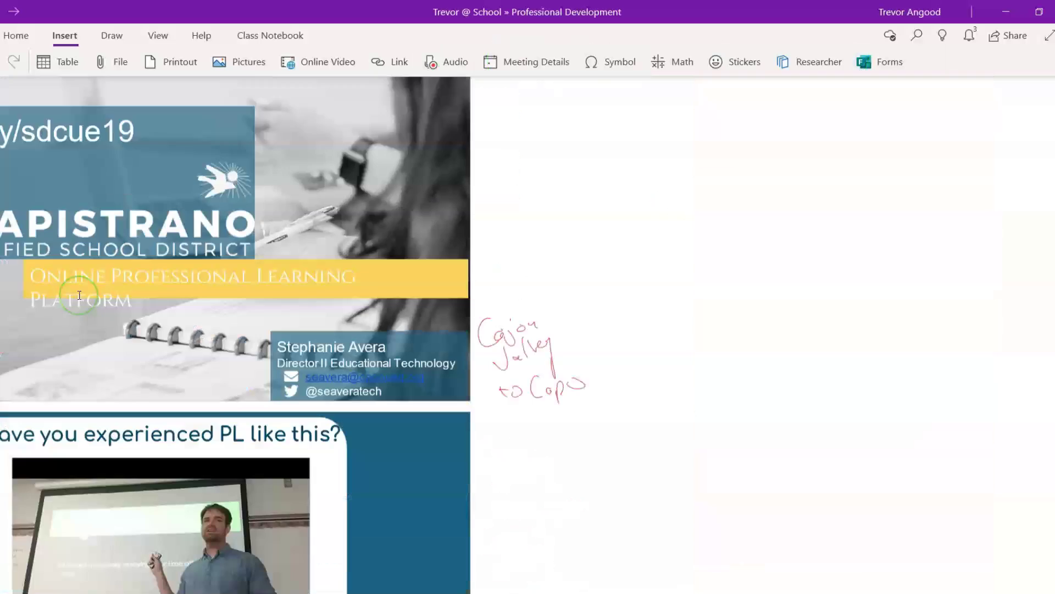
{"action": "scroll", "coordinate": [79, 295], "scroll_direction": "down", "scroll_amount": 5}
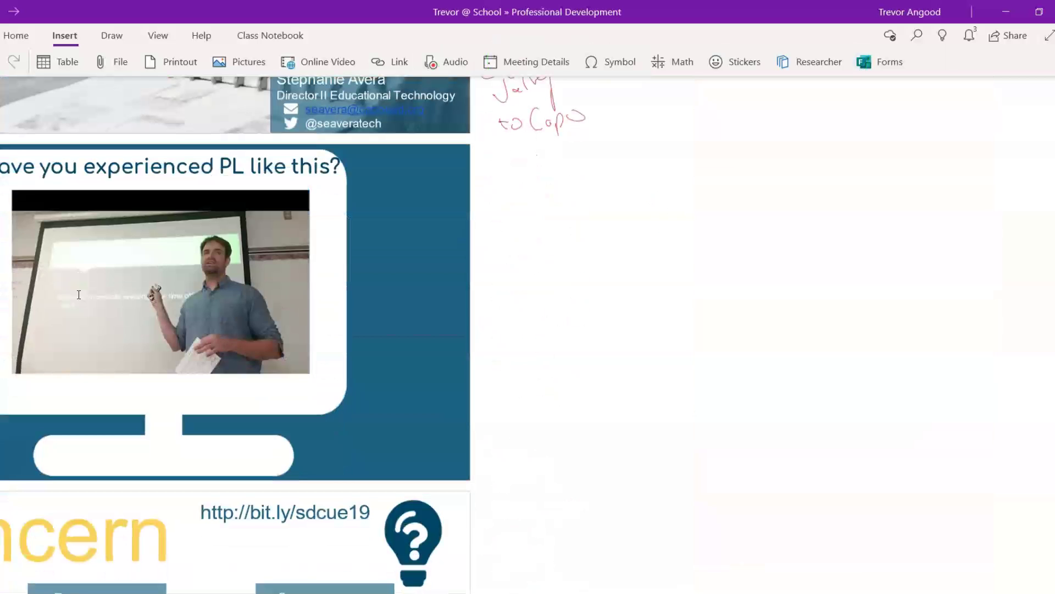
Step: Draw a rainbow wave with the multicolour pen, undo it, and bring back the notebook lists
{"action": "key", "text": "alt+d"}
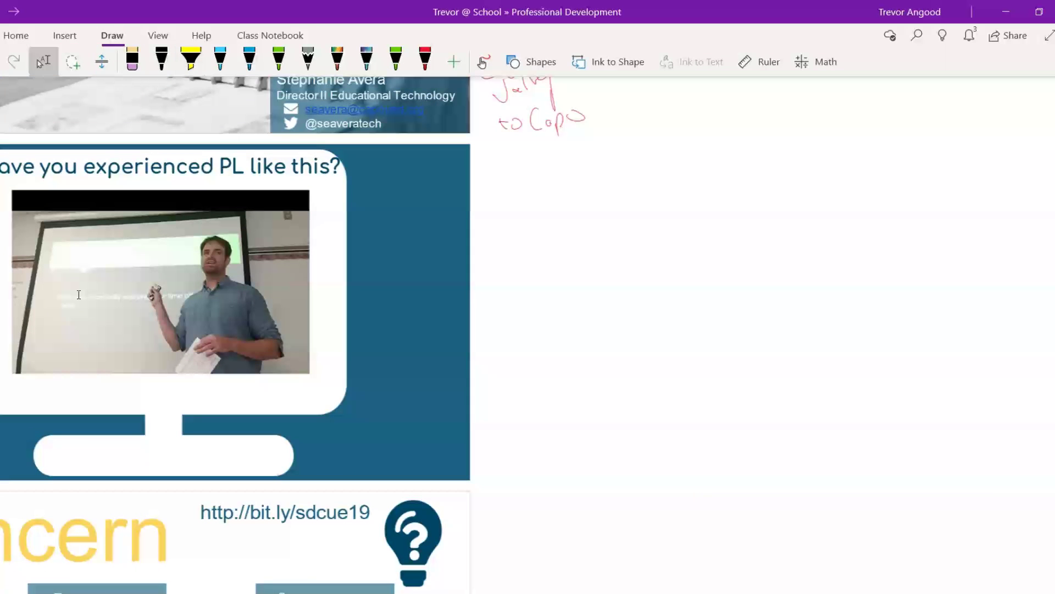
{"action": "key", "text": "Right"}
{"action": "key", "text": "Right"}
{"action": "key", "text": "Right"}
{"action": "key", "text": "Right"}
{"action": "key", "text": "Right"}
{"action": "key", "text": "Right"}
{"action": "key", "text": "Right"}
{"action": "key", "text": "Right"}
{"action": "key", "text": "Right"}
{"action": "key", "text": "Right"}
{"action": "key", "text": "Return"}
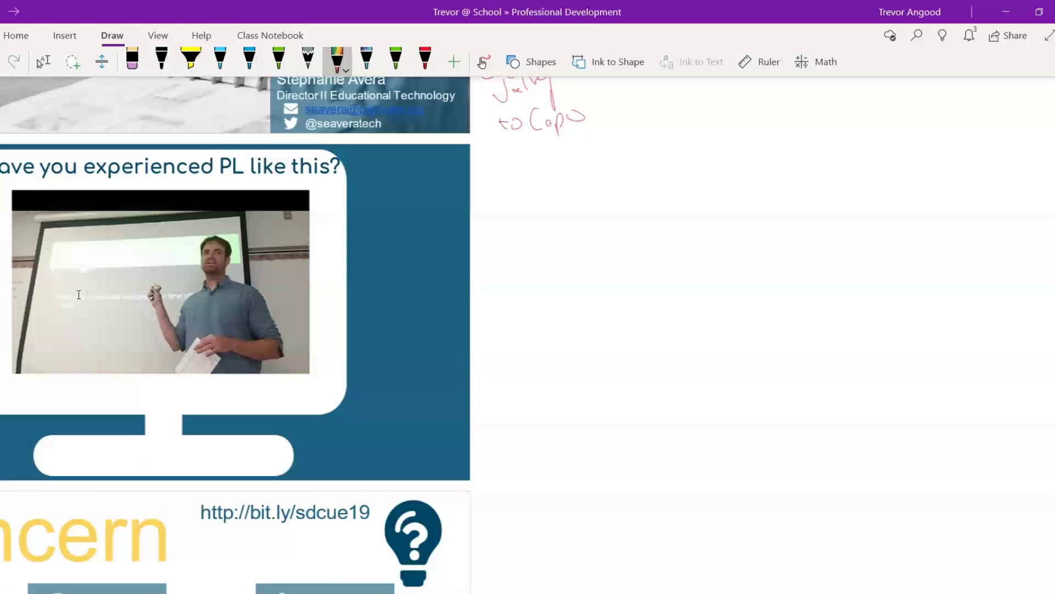
{"action": "mouse_move", "coordinate": [561, 313]}
{"action": "left_mouse_down"}
{"action": "mouse_move", "coordinate": [633, 287]}
{"action": "mouse_move", "coordinate": [693, 307]}
{"action": "mouse_move", "coordinate": [867, 272]}
{"action": "left_mouse_up"}
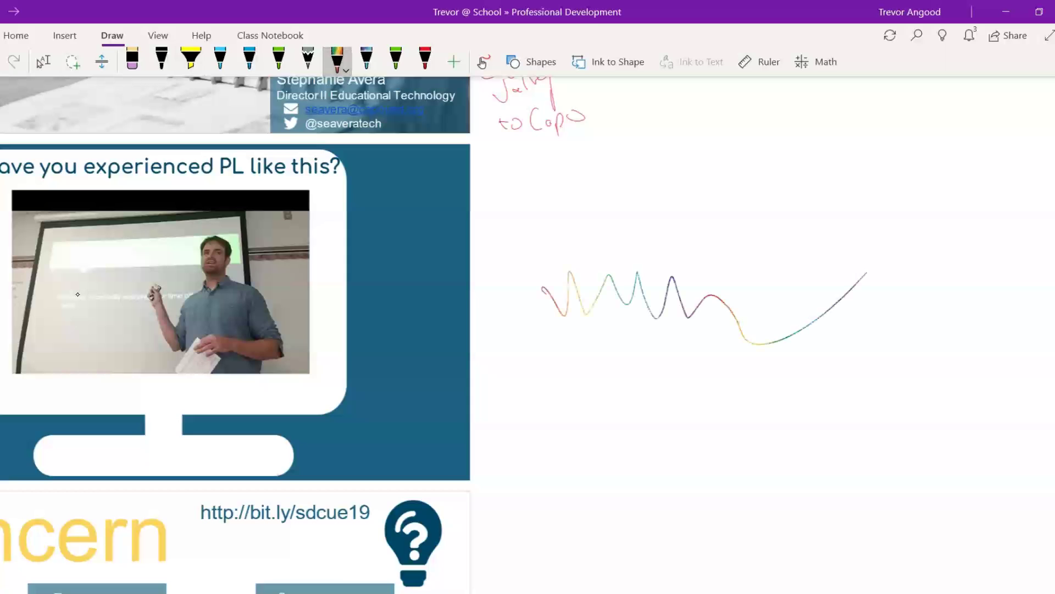
{"action": "key", "text": "Escape"}
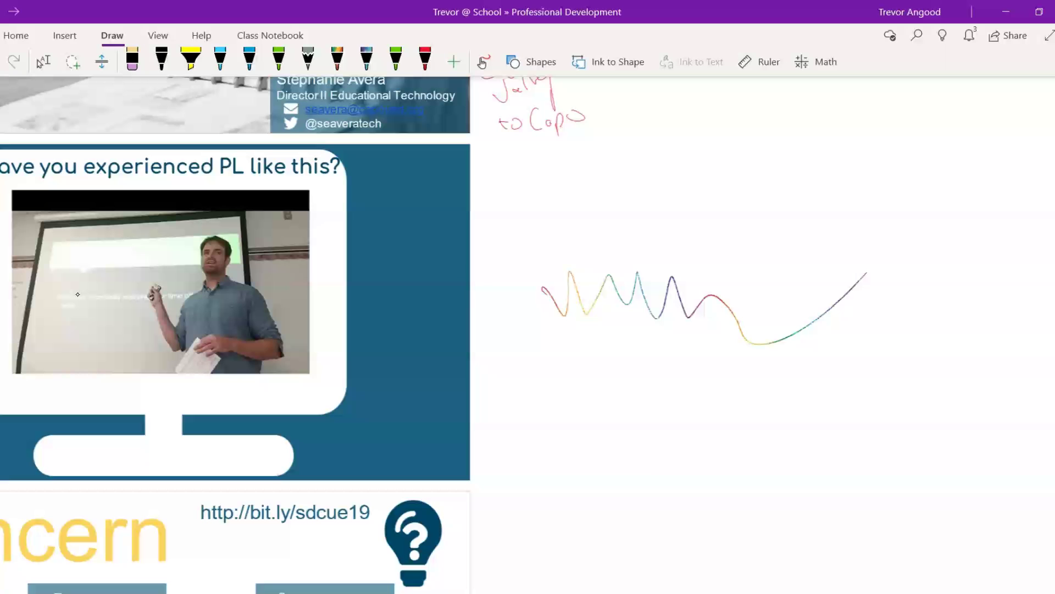
{"action": "key", "text": "ctrl+z"}
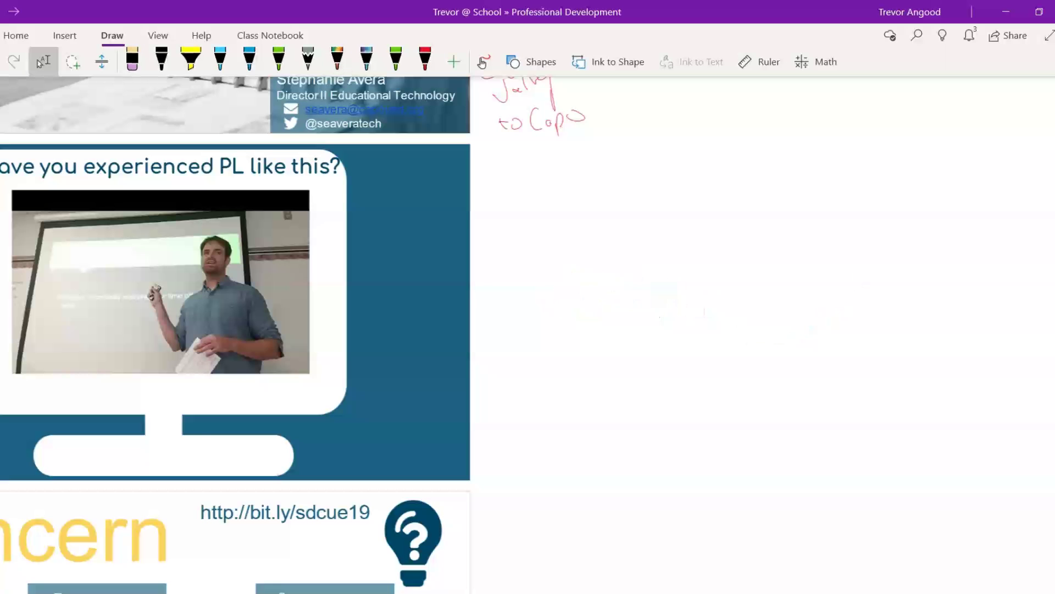
{"action": "key", "text": "ctrl+alt+g"}
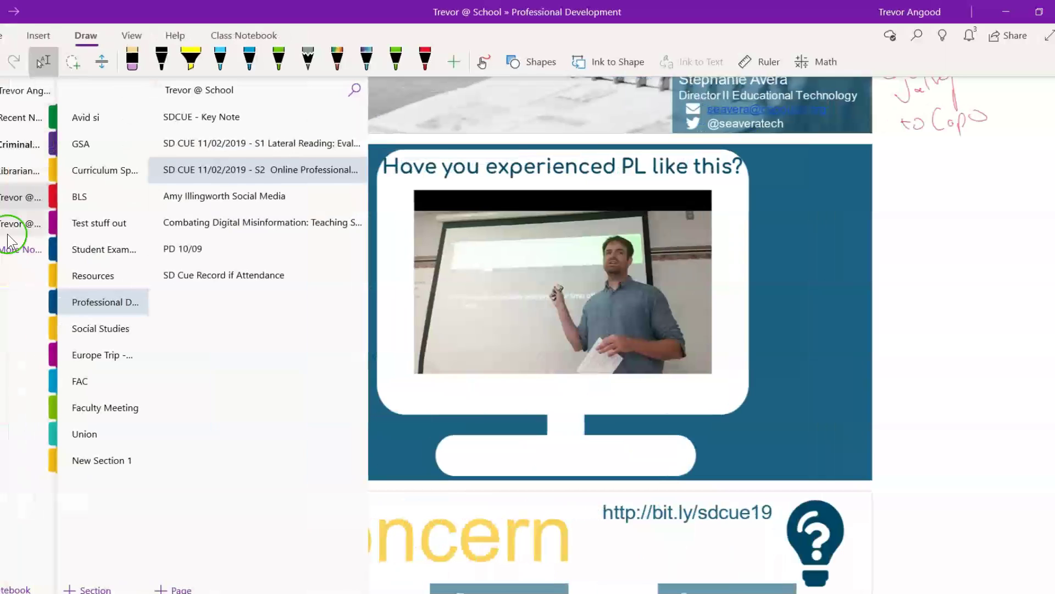
Step: Open Criminal and Civil Law Period 1 with Class Notebook tools, visit Collaboration Space, then return to Notesheets
{"action": "left_click", "coordinate": [21, 145]}
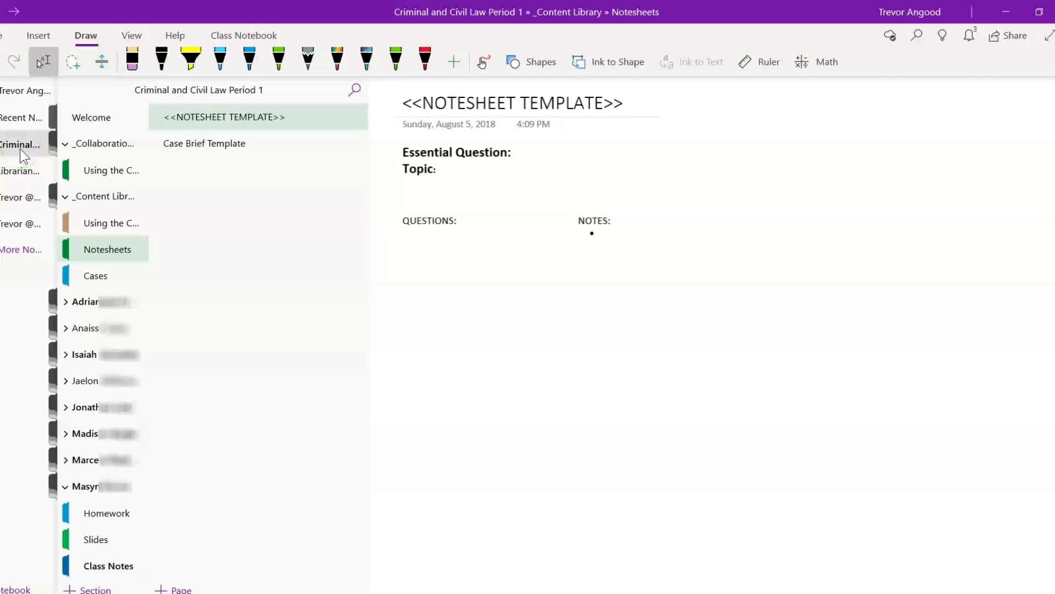
{"action": "left_click", "coordinate": [239, 36]}
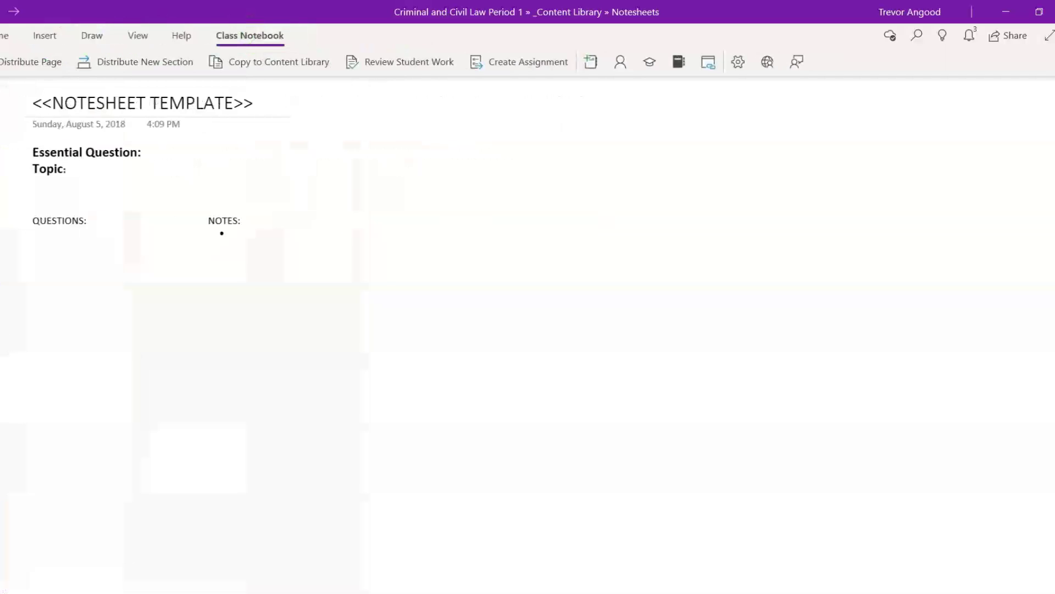
{"action": "key", "text": "ctrl+g"}
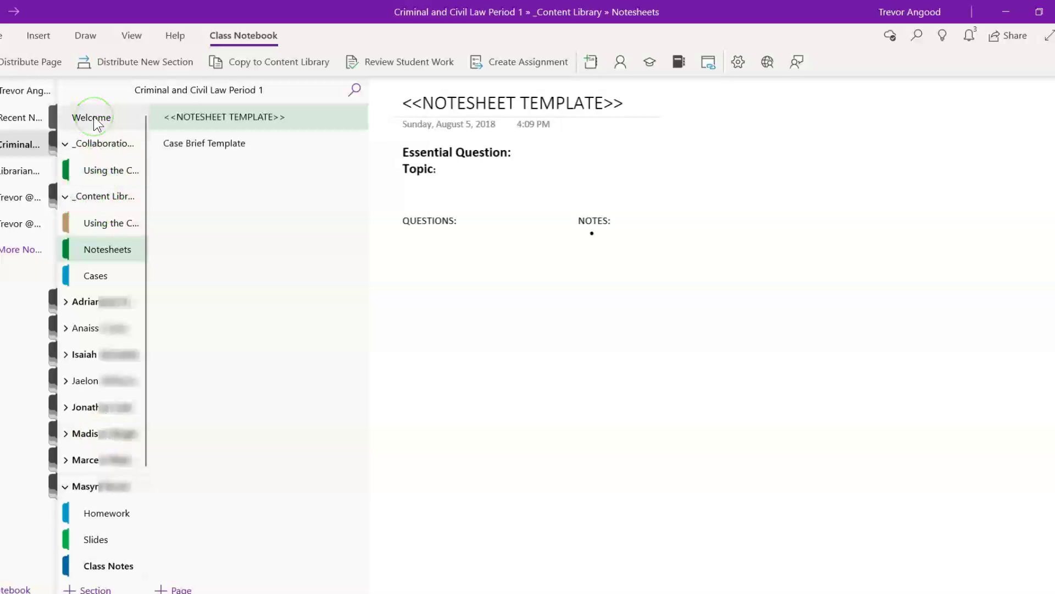
{"action": "left_click", "coordinate": [100, 172]}
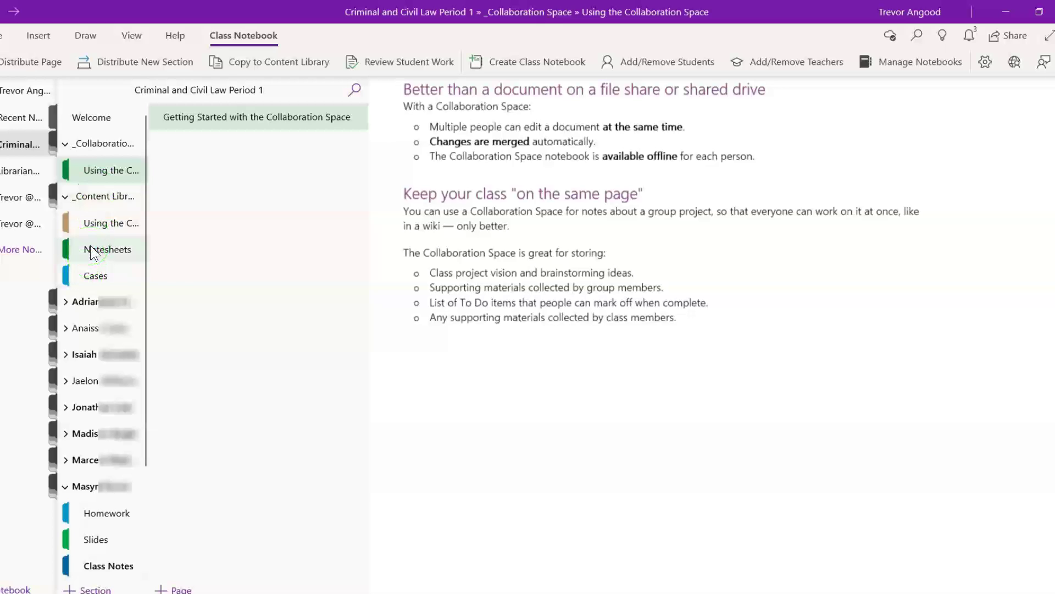
{"action": "left_click", "coordinate": [92, 252]}
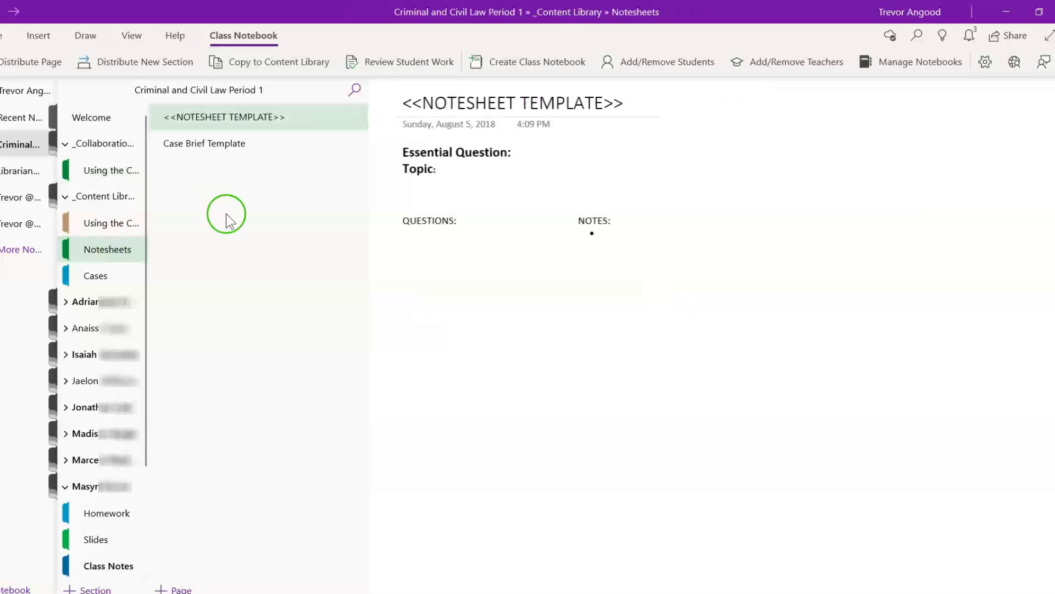
{"action": "scroll", "coordinate": [108, 520], "scroll_direction": "down", "scroll_amount": 3}
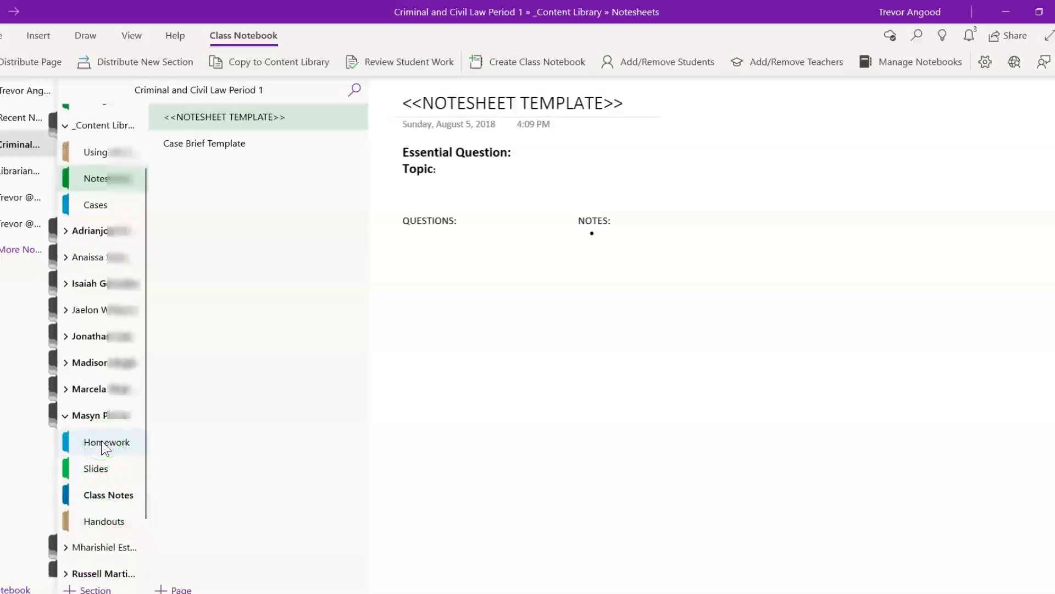
Step: Open the student's Class Notes section at the Unit 2 (8/17/18) page, full width
{"action": "left_click", "coordinate": [106, 497]}
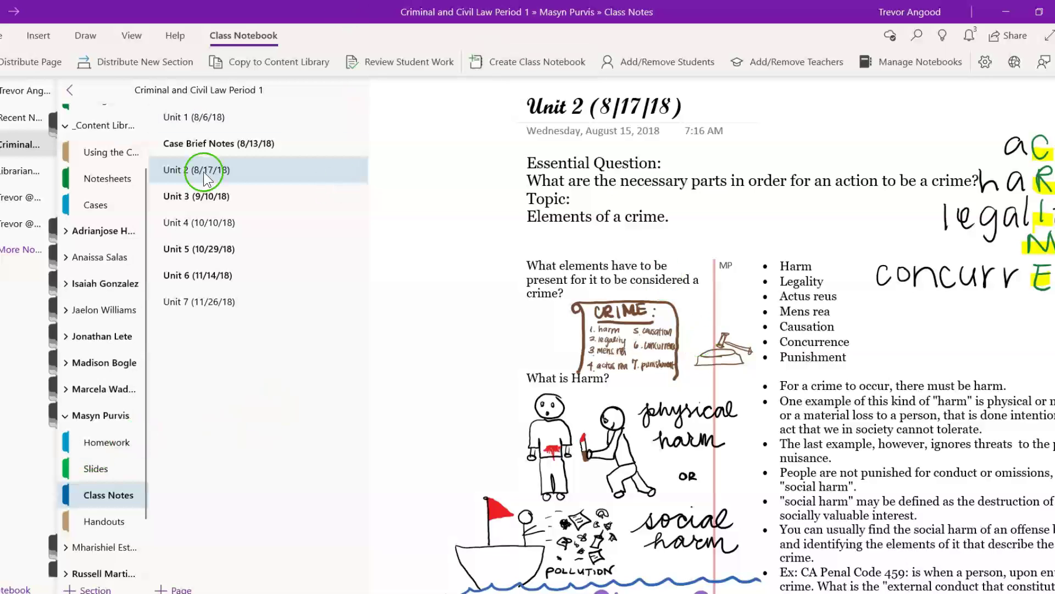
{"action": "left_click", "coordinate": [201, 169]}
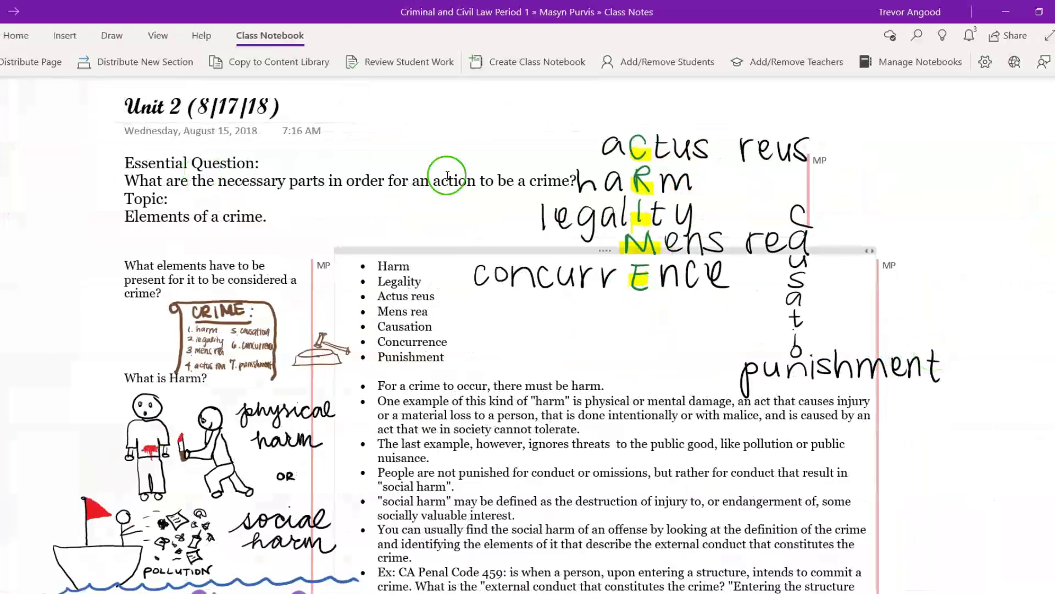
{"action": "scroll", "coordinate": [434, 267], "scroll_direction": "down", "scroll_amount": 3}
{"action": "left_click", "coordinate": [446, 260]}
Step: Scroll through the elements-of-a-crime notes, then reopen the notebook, section and page lists
{"action": "scroll", "coordinate": [446, 260], "scroll_direction": "down", "scroll_amount": 4}
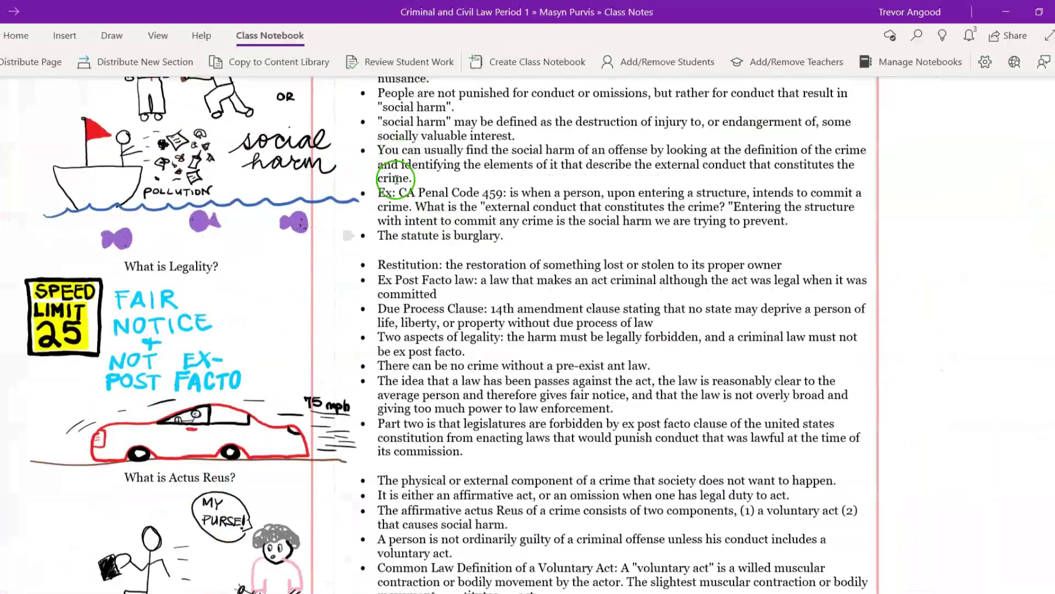
{"action": "scroll", "coordinate": [405, 264], "scroll_direction": "down", "scroll_amount": 2}
{"action": "scroll", "coordinate": [443, 292], "scroll_direction": "down", "scroll_amount": 6}
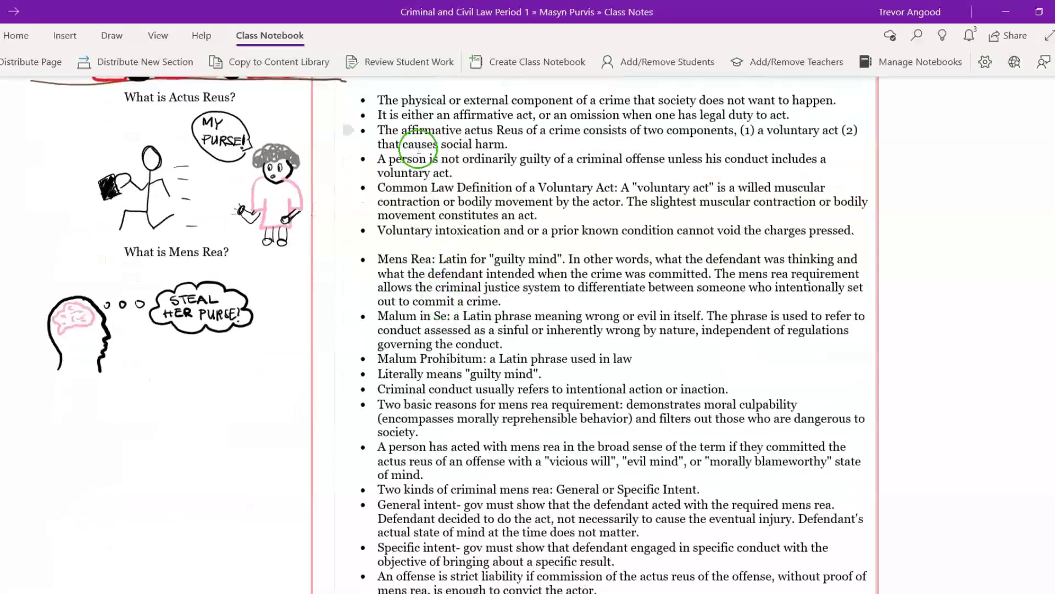
{"action": "scroll", "coordinate": [418, 235], "scroll_direction": "up", "scroll_amount": 9}
{"action": "scroll", "coordinate": [427, 330], "scroll_direction": "up", "scroll_amount": 6}
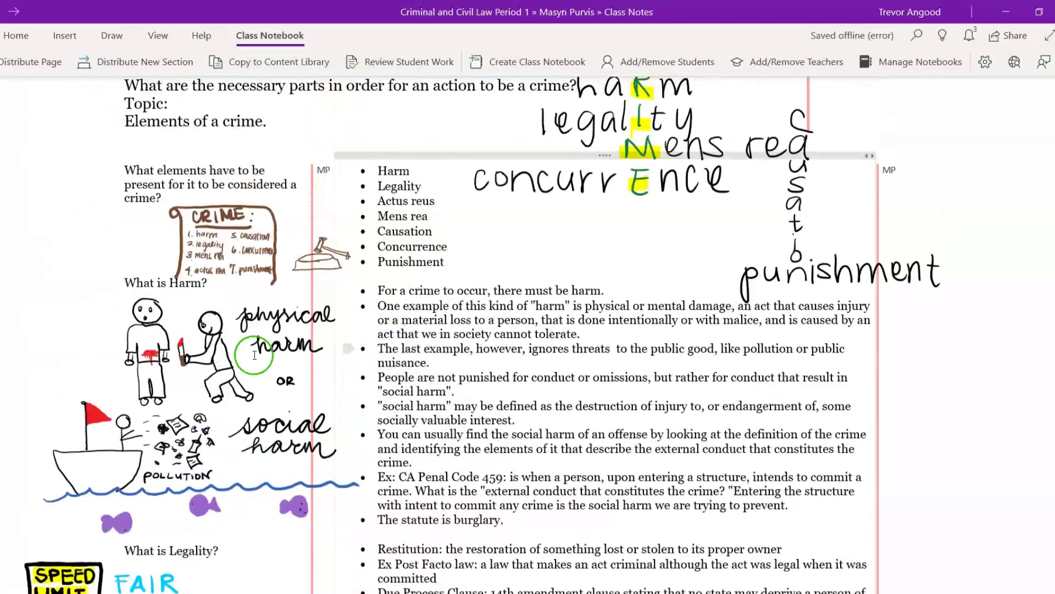
{"action": "scroll", "coordinate": [169, 287], "scroll_direction": "down", "scroll_amount": 6}
{"action": "scroll", "coordinate": [169, 287], "scroll_direction": "down", "scroll_amount": 10}
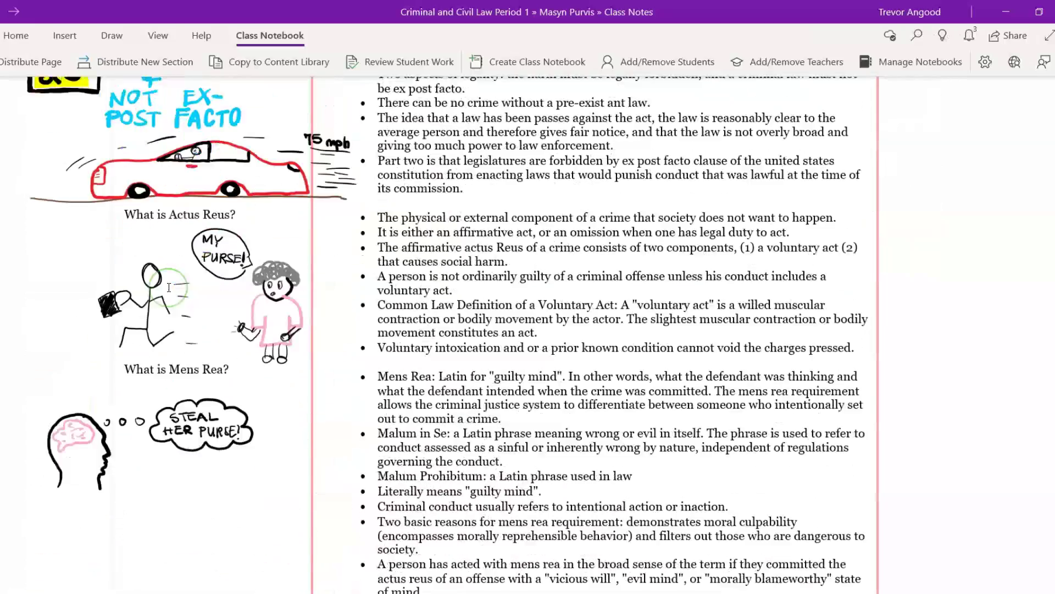
{"action": "scroll", "coordinate": [168, 287], "scroll_direction": "down", "scroll_amount": 20}
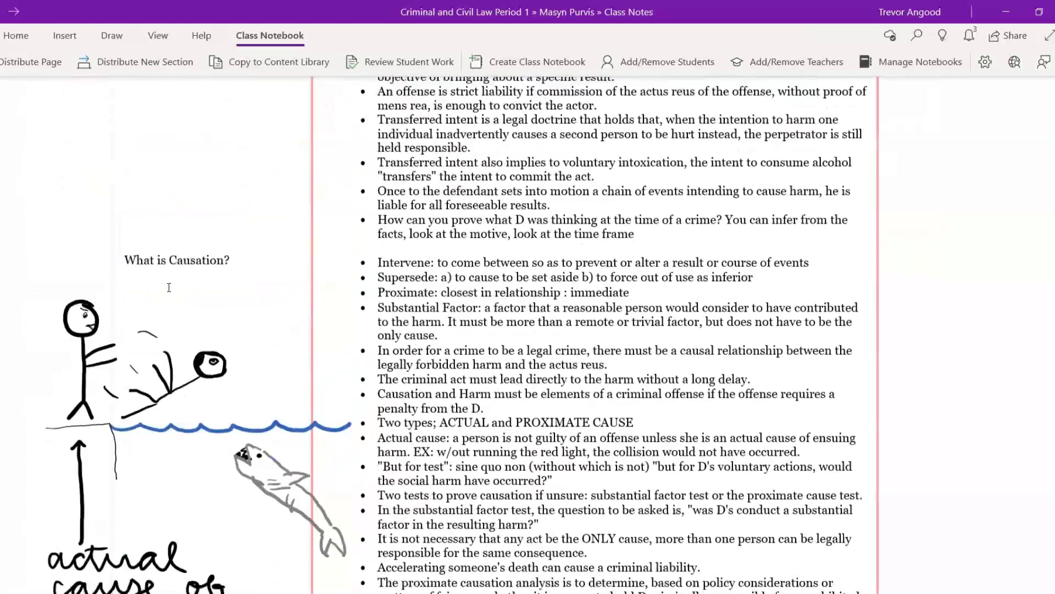
{"action": "scroll", "coordinate": [169, 287], "scroll_direction": "down", "scroll_amount": 20}
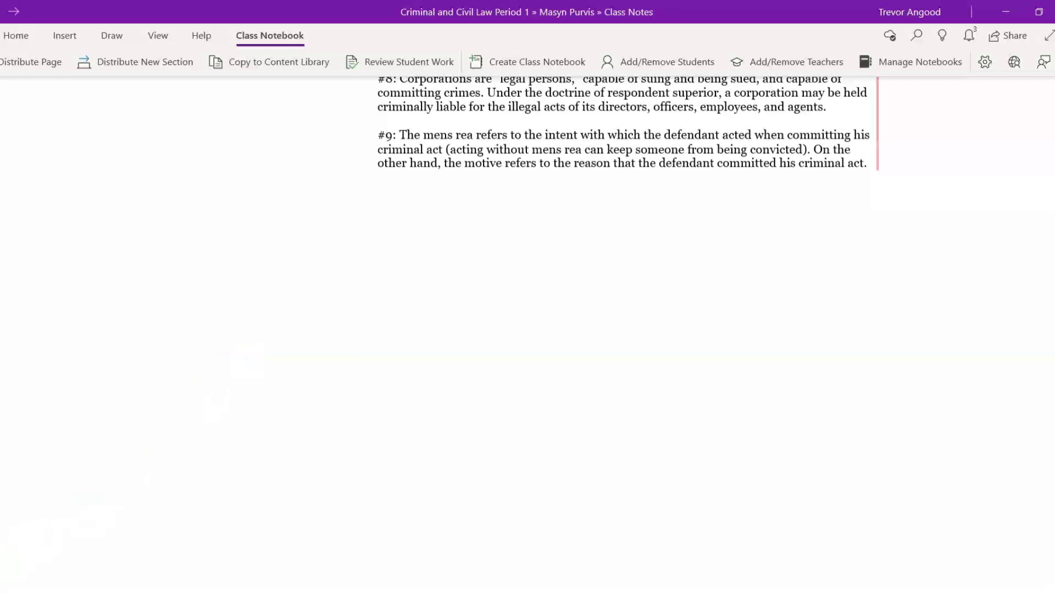
{"action": "key", "text": "ctrl+g"}
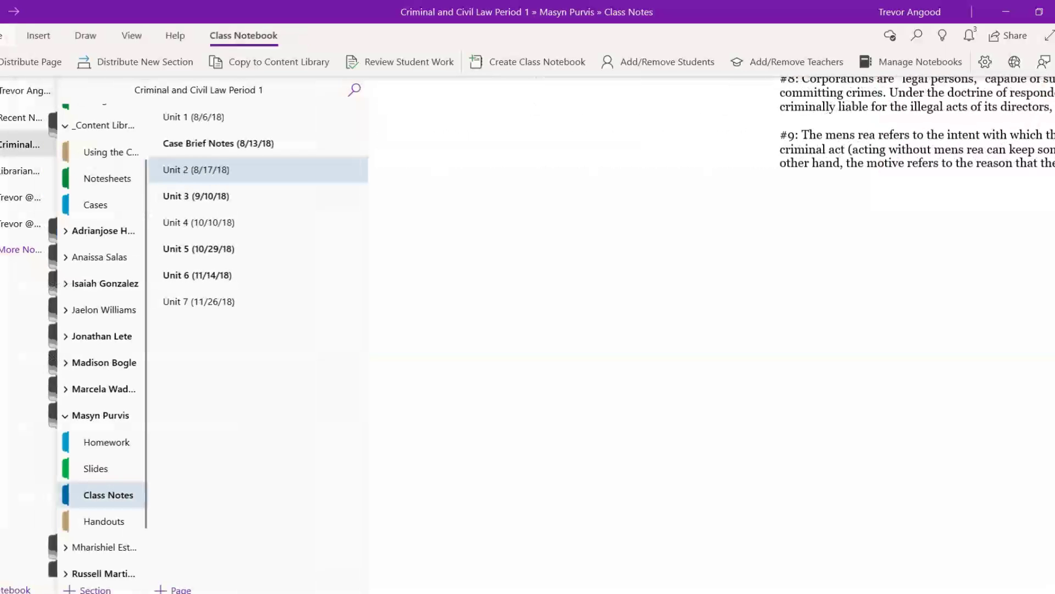
Step: Switch from the school professional notebook to the university student notebook and widen the page
{"action": "left_click", "coordinate": [22, 198]}
{"action": "left_click", "coordinate": [22, 225]}
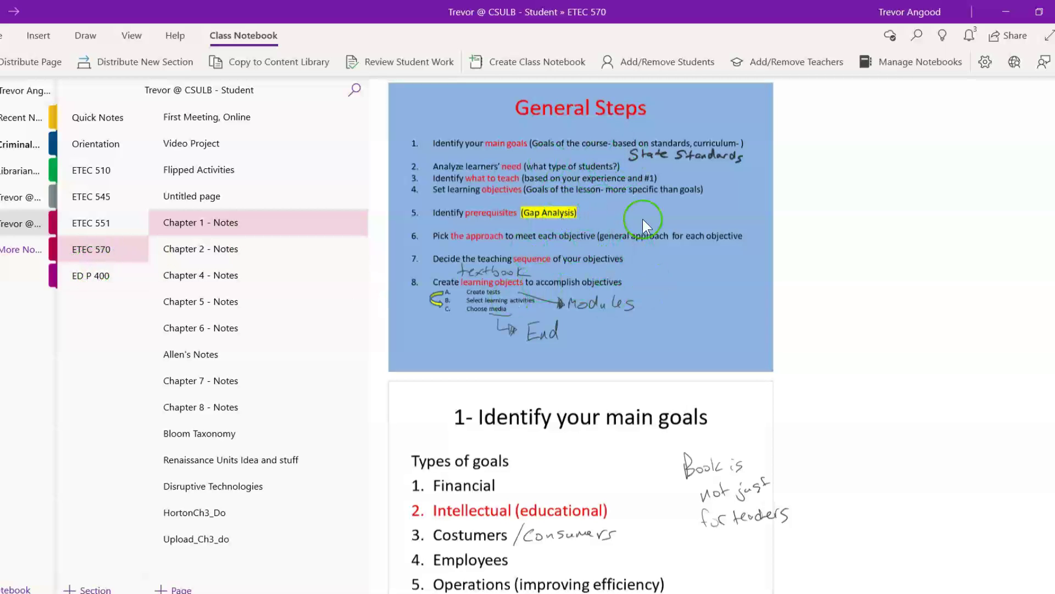
{"action": "left_click", "coordinate": [13, 11]}
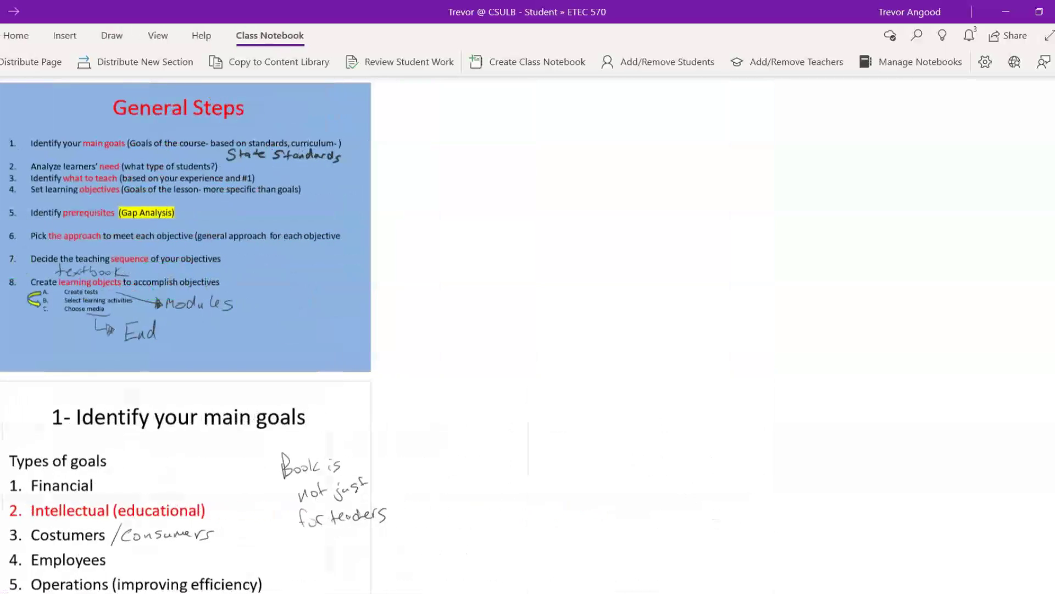
{"action": "scroll", "coordinate": [124, 276], "scroll_direction": "down", "scroll_amount": 8}
{"action": "scroll", "coordinate": [124, 276], "scroll_direction": "up", "scroll_amount": 10}
Step: Open the ETEC 545 section and scroll through its All Assignments page
{"action": "left_click", "coordinate": [19, 95]}
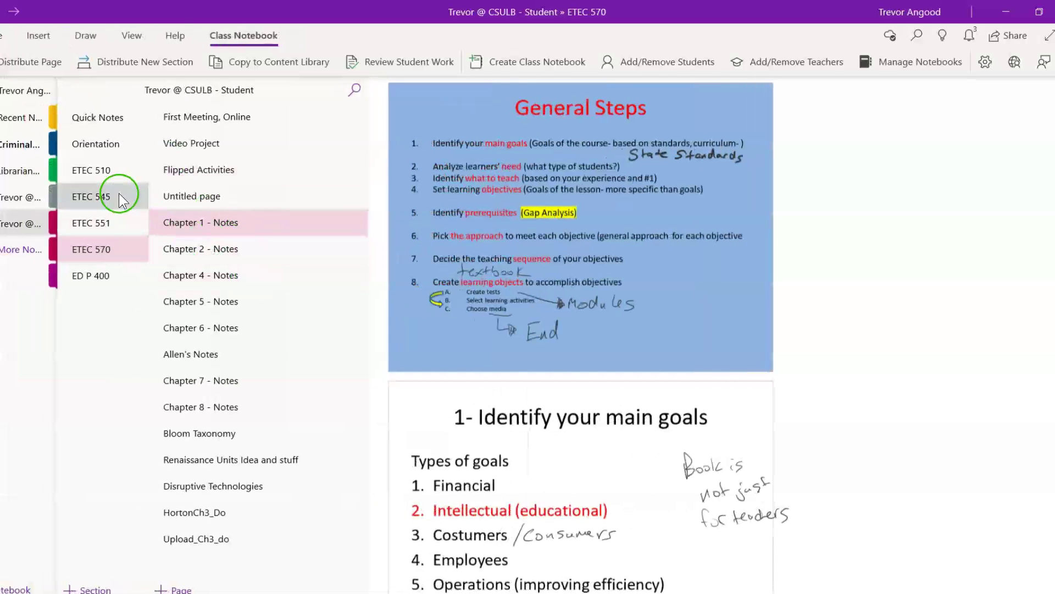
{"action": "left_click", "coordinate": [118, 196]}
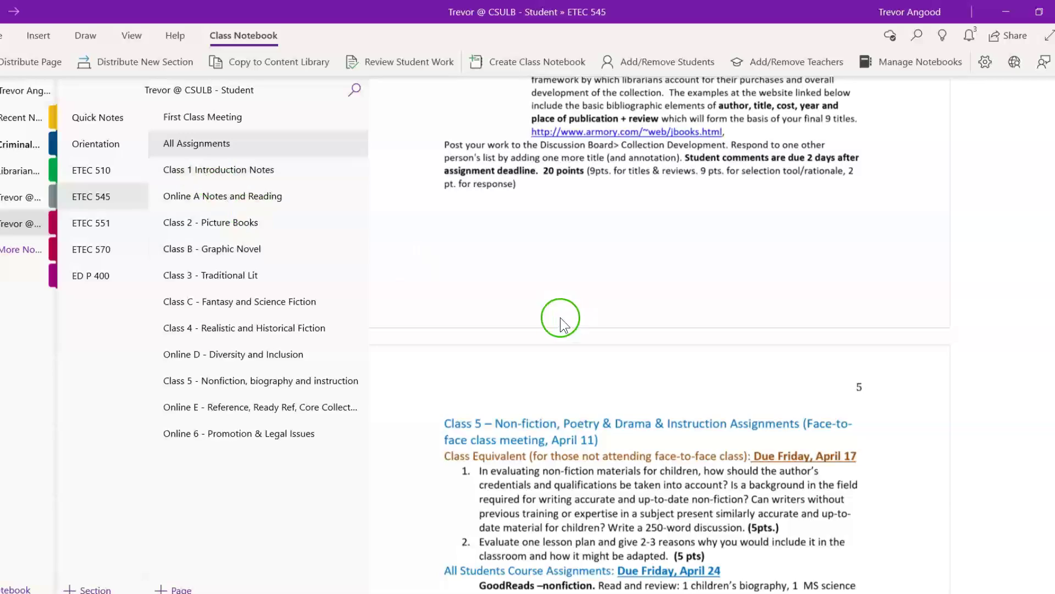
{"action": "left_click", "coordinate": [555, 324]}
{"action": "scroll", "coordinate": [118, 286], "scroll_direction": "down", "scroll_amount": 2}
{"action": "scroll", "coordinate": [117, 287], "scroll_direction": "up", "scroll_amount": 12}
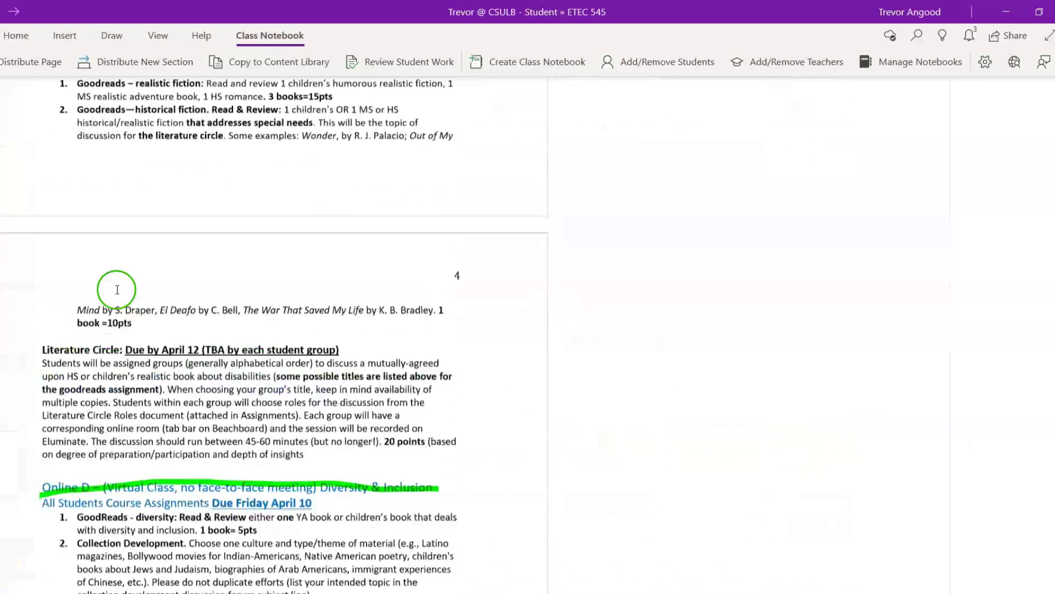
{"action": "scroll", "coordinate": [117, 290], "scroll_direction": "down", "scroll_amount": 2}
{"action": "scroll", "coordinate": [117, 290], "scroll_direction": "down", "scroll_amount": 10}
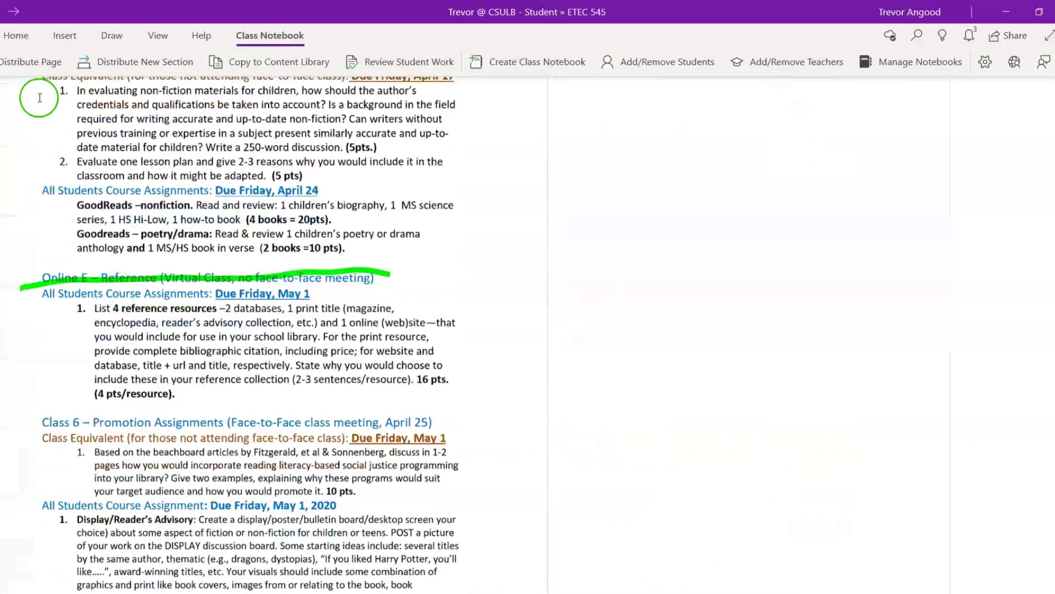
{"action": "left_click", "coordinate": [14, 12]}
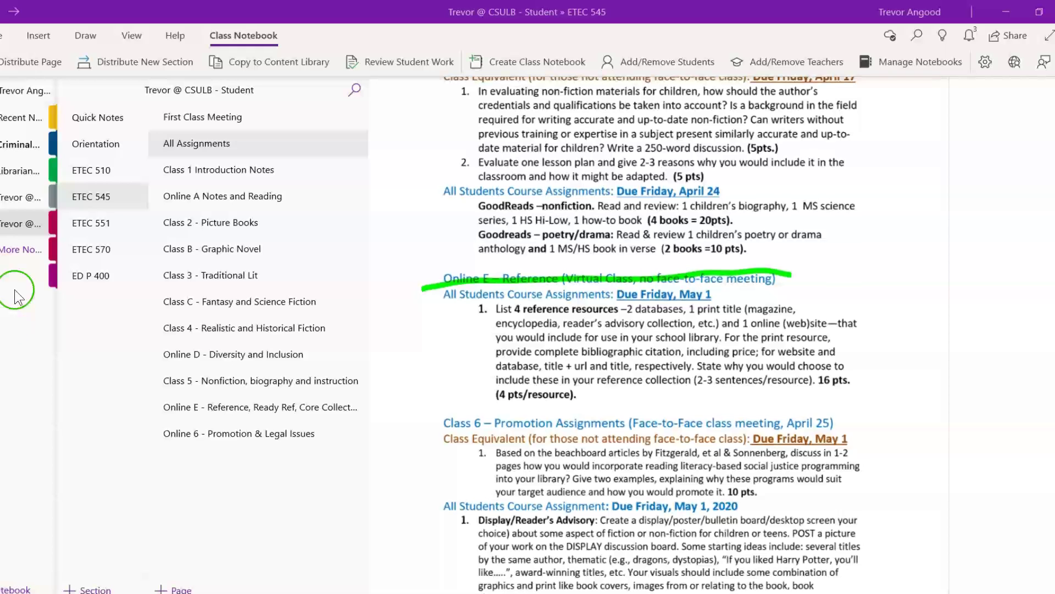
Step: Switch to the Librarian Notebook and view the Comics: Gateway to Visual Literacy page full width
{"action": "left_click", "coordinate": [20, 171]}
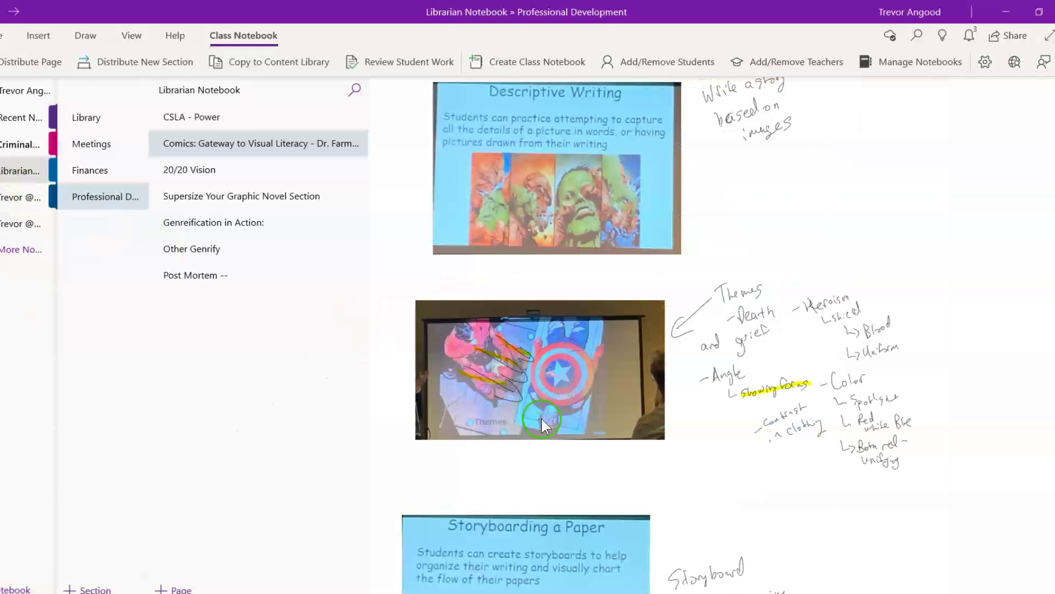
{"action": "left_click", "coordinate": [631, 408]}
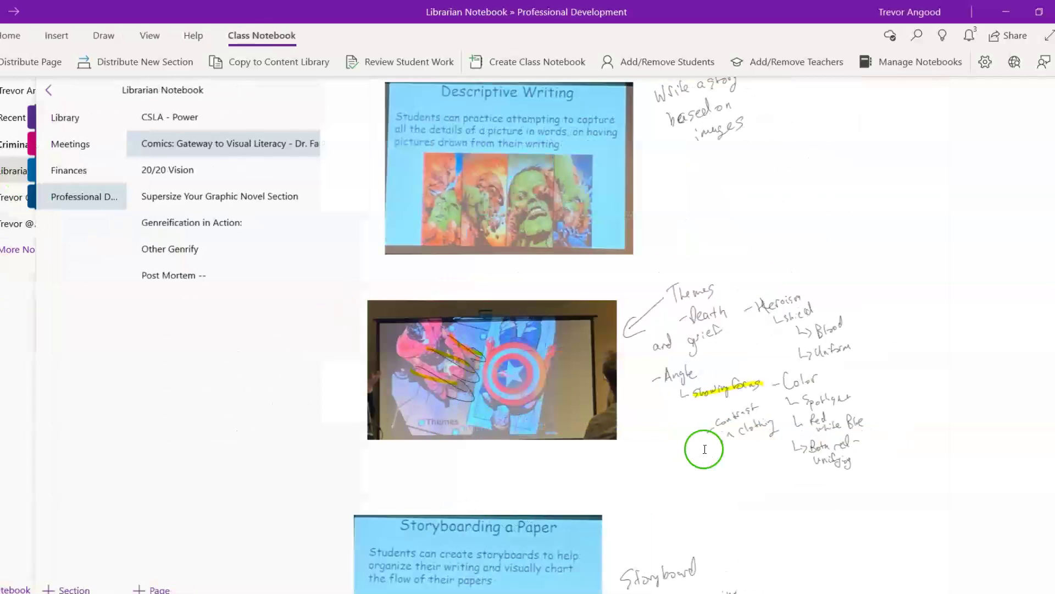
{"action": "scroll", "coordinate": [90, 309], "scroll_direction": "down", "scroll_amount": 5}
{"action": "scroll", "coordinate": [91, 313], "scroll_direction": "down", "scroll_amount": 12}
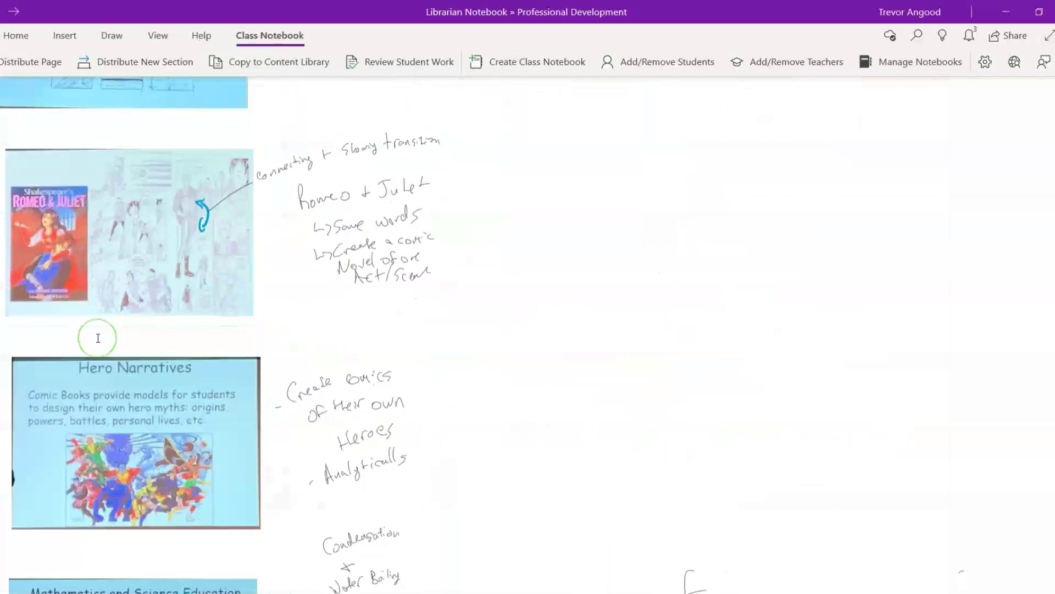
{"action": "scroll", "coordinate": [97, 338], "scroll_direction": "down", "scroll_amount": 7}
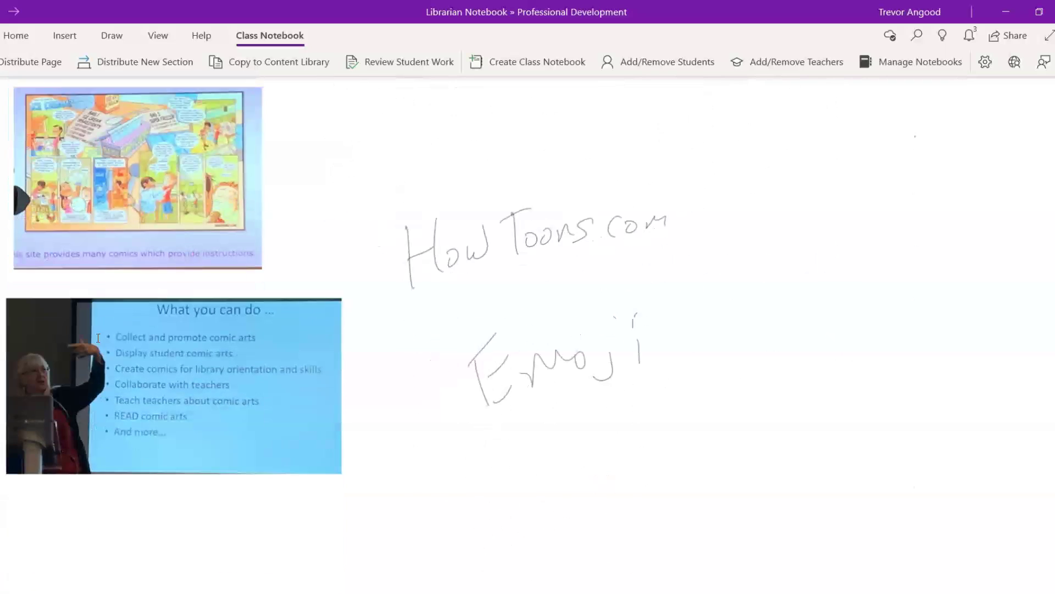
{"action": "scroll", "coordinate": [98, 338], "scroll_direction": "up", "scroll_amount": 9}
{"action": "scroll", "coordinate": [98, 338], "scroll_direction": "up", "scroll_amount": 20}
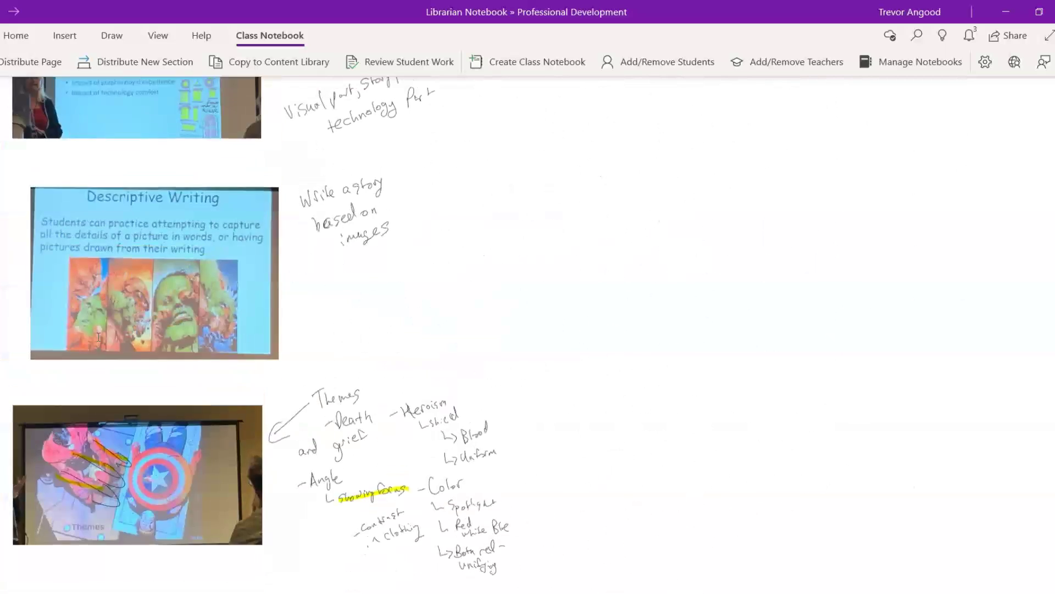
{"action": "scroll", "coordinate": [99, 335], "scroll_direction": "up", "scroll_amount": 7}
Step: Read the Comics page notes from the top, scrolling down to the end
{"action": "left_click", "coordinate": [127, 249]}
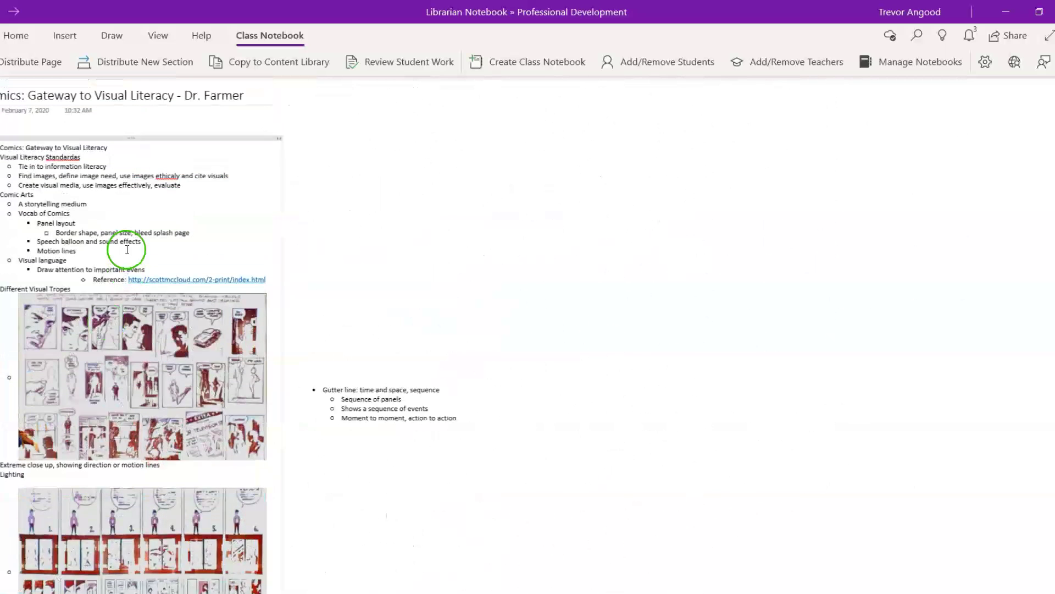
{"action": "scroll", "coordinate": [126, 250], "scroll_direction": "down", "scroll_amount": 10}
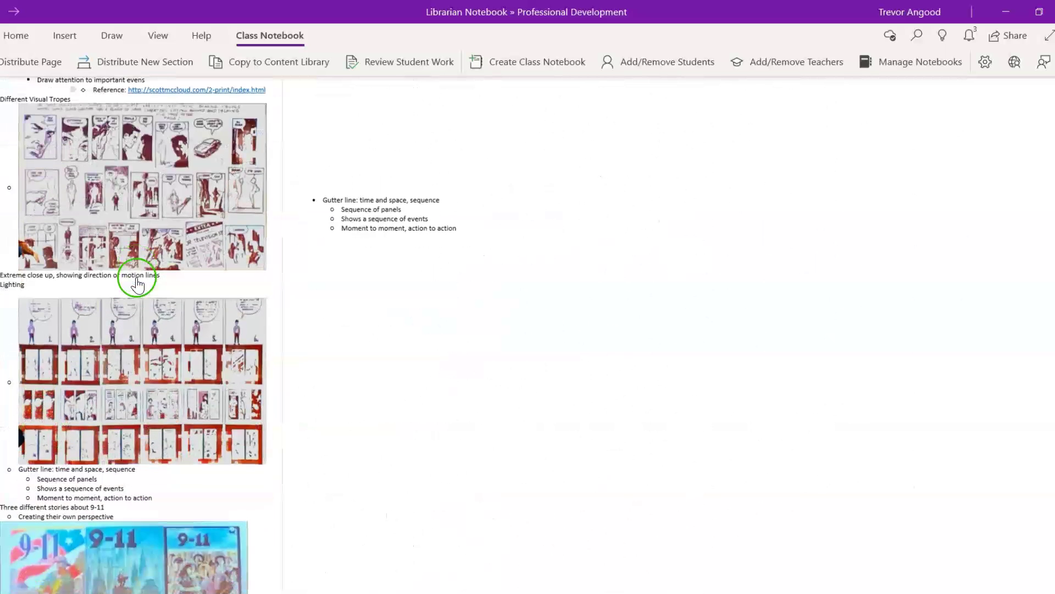
{"action": "scroll", "coordinate": [111, 235], "scroll_direction": "down", "scroll_amount": 8}
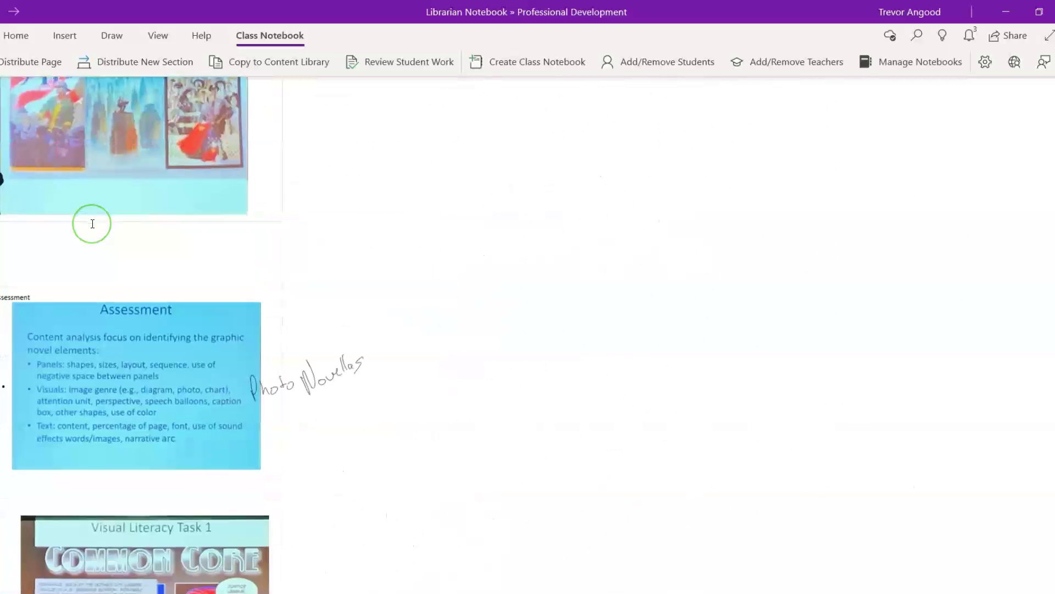
{"action": "scroll", "coordinate": [92, 223], "scroll_direction": "down", "scroll_amount": 6}
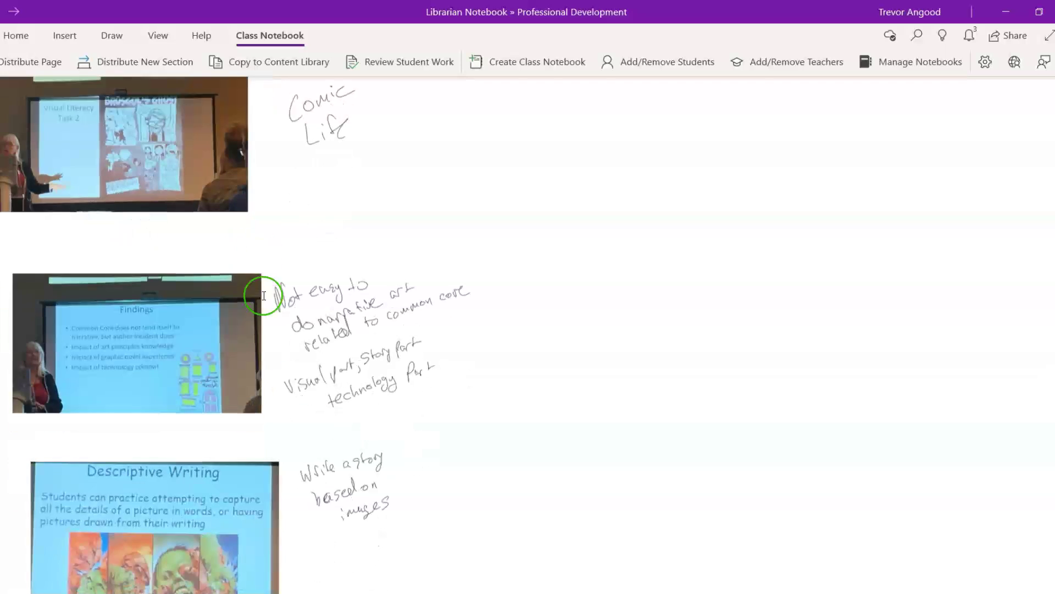
{"action": "scroll", "coordinate": [242, 395], "scroll_direction": "down", "scroll_amount": 3}
{"action": "scroll", "coordinate": [229, 384], "scroll_direction": "down", "scroll_amount": 5}
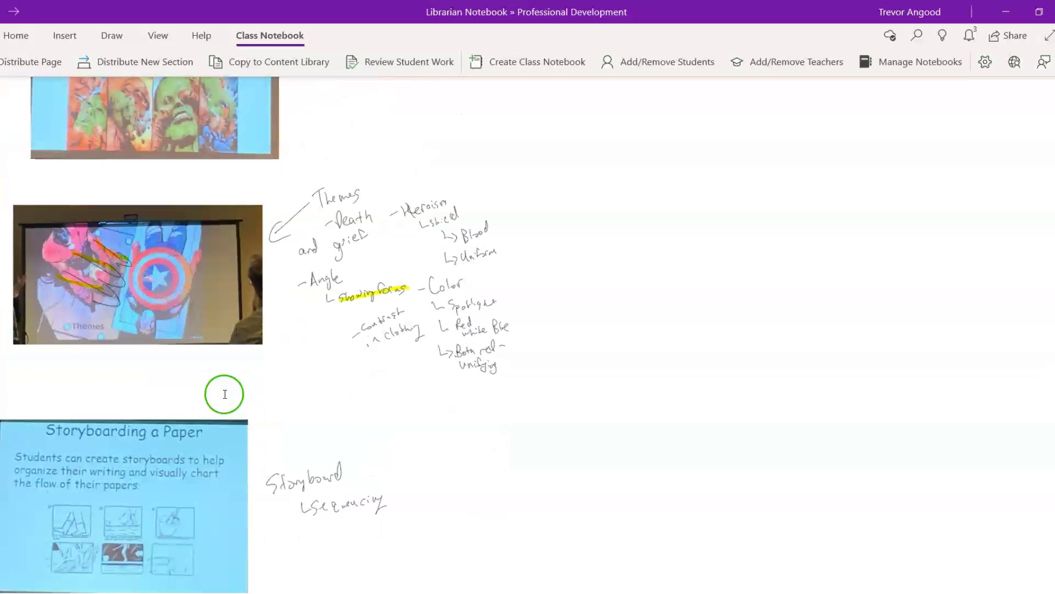
{"action": "scroll", "coordinate": [220, 393], "scroll_direction": "down", "scroll_amount": 3}
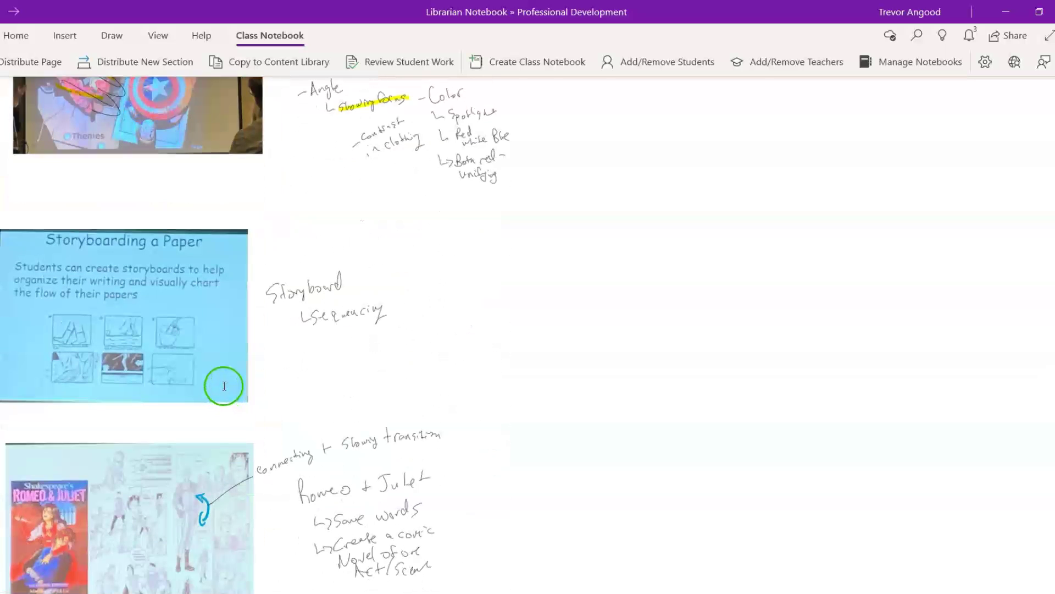
{"action": "scroll", "coordinate": [222, 385], "scroll_direction": "down", "scroll_amount": 3}
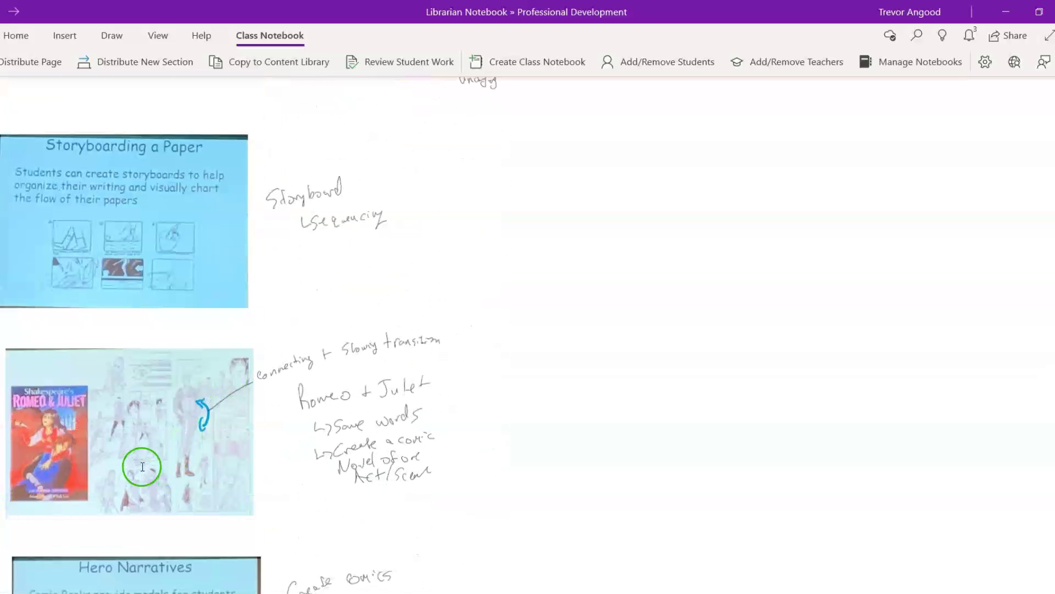
{"action": "scroll", "coordinate": [148, 448], "scroll_direction": "down", "scroll_amount": 3}
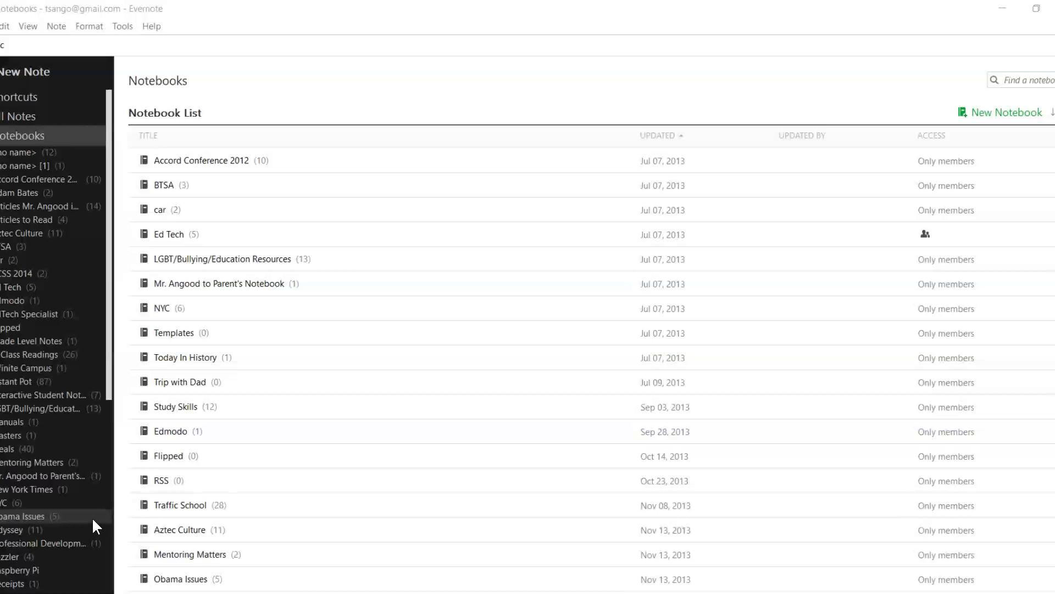
Step: Open the recipes notebook, then the Instant Pot notebook showing the Lemon Pork Chops recipe
{"action": "left_click", "coordinate": [28, 246]}
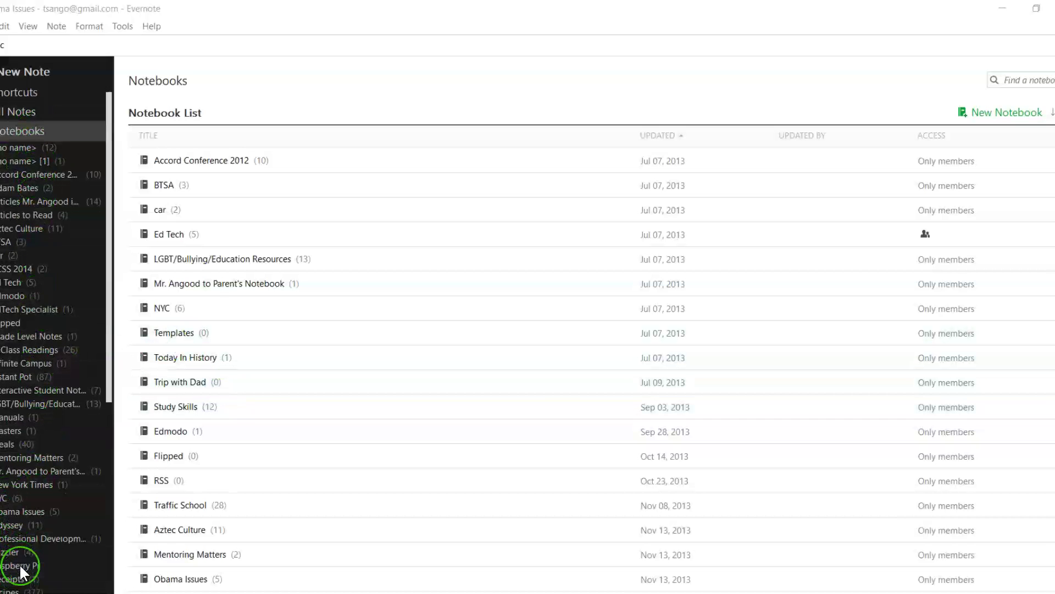
{"action": "scroll", "coordinate": [16, 578], "scroll_direction": "down", "scroll_amount": 1}
{"action": "left_click", "coordinate": [17, 580]}
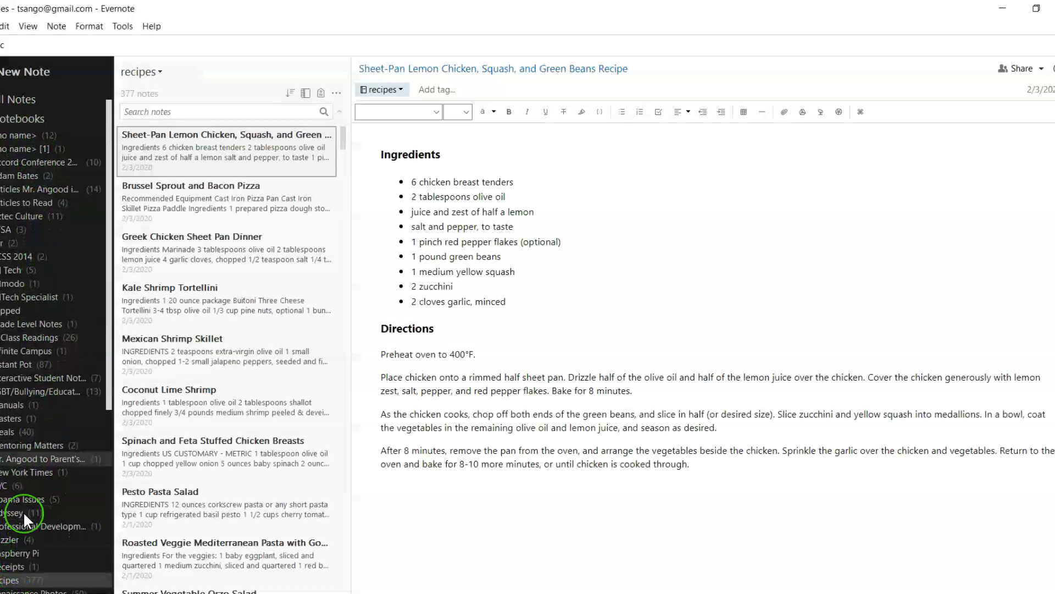
{"action": "left_click", "coordinate": [36, 366]}
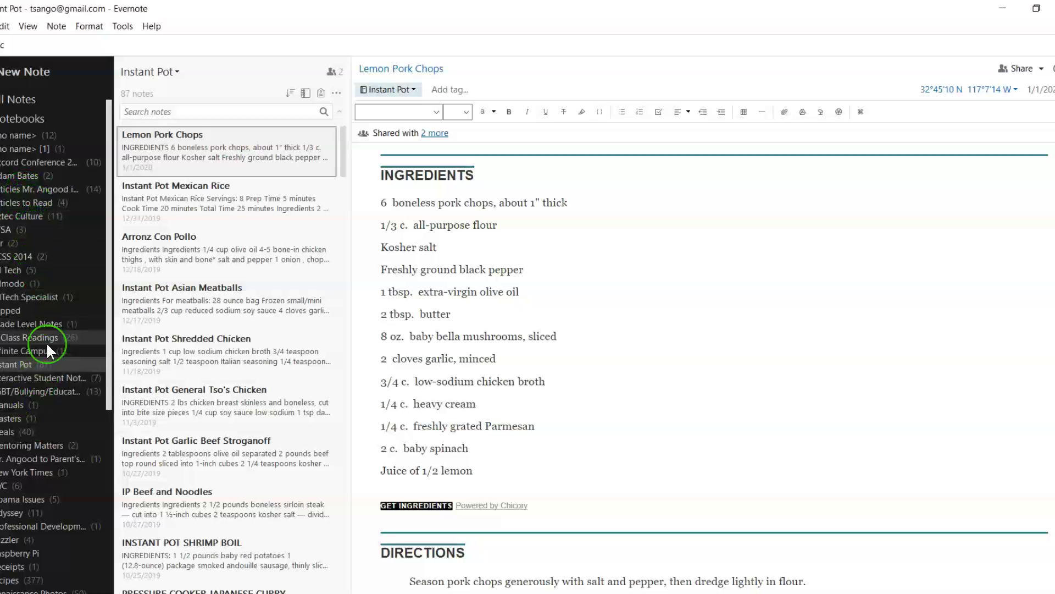
{"action": "scroll", "coordinate": [46, 342], "scroll_direction": "up", "scroll_amount": 1}
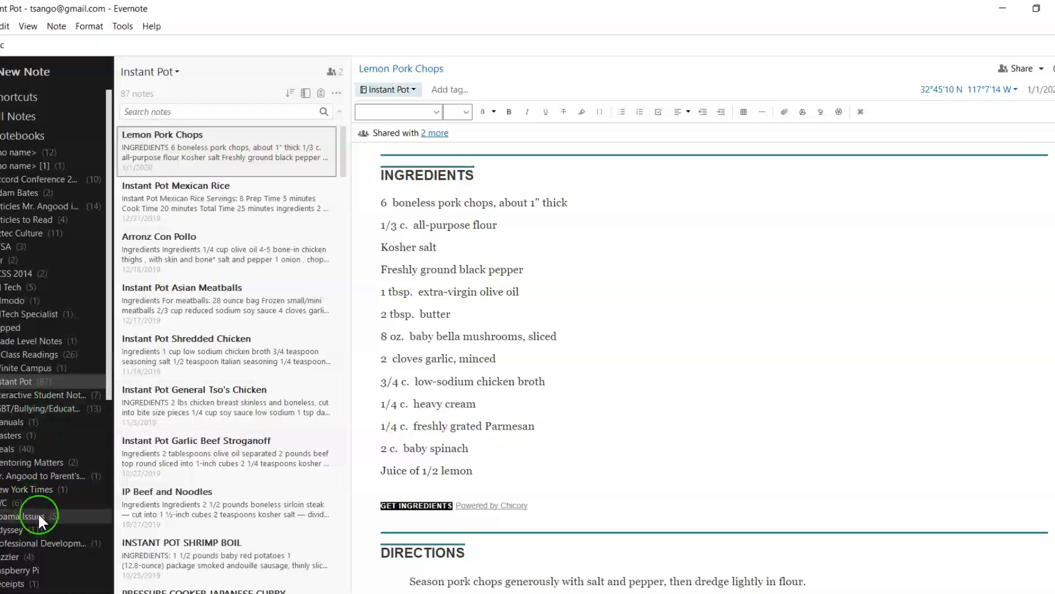
{"action": "scroll", "coordinate": [41, 484], "scroll_direction": "down", "scroll_amount": 3}
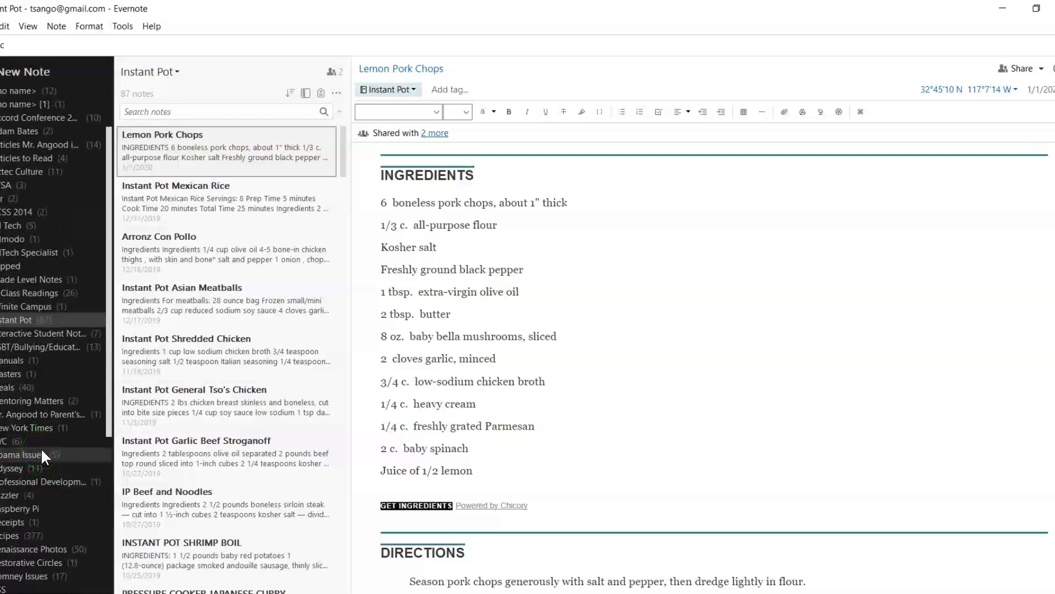
{"action": "left_click", "coordinate": [30, 454]}
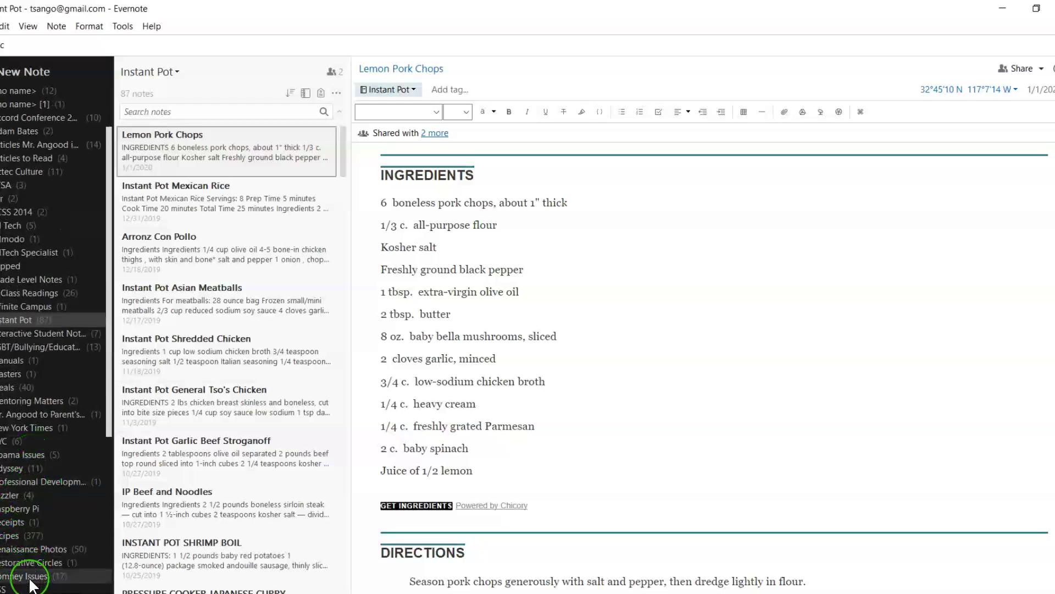
Step: Open the campaign issues notebook and read its Energy, National Security and Education notes
{"action": "left_click", "coordinate": [42, 455]}
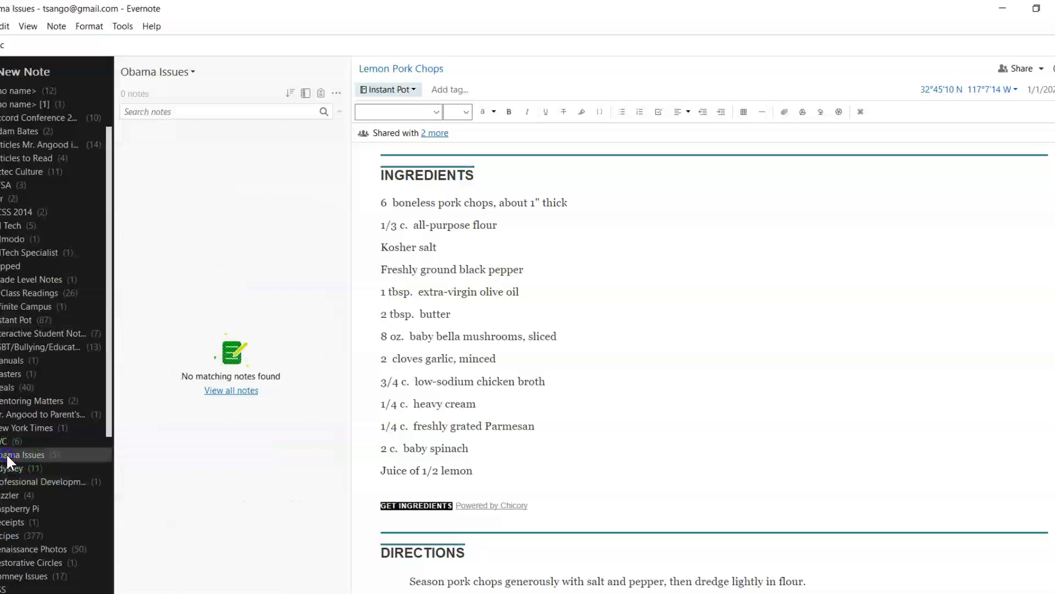
{"action": "left_click", "coordinate": [538, 131]}
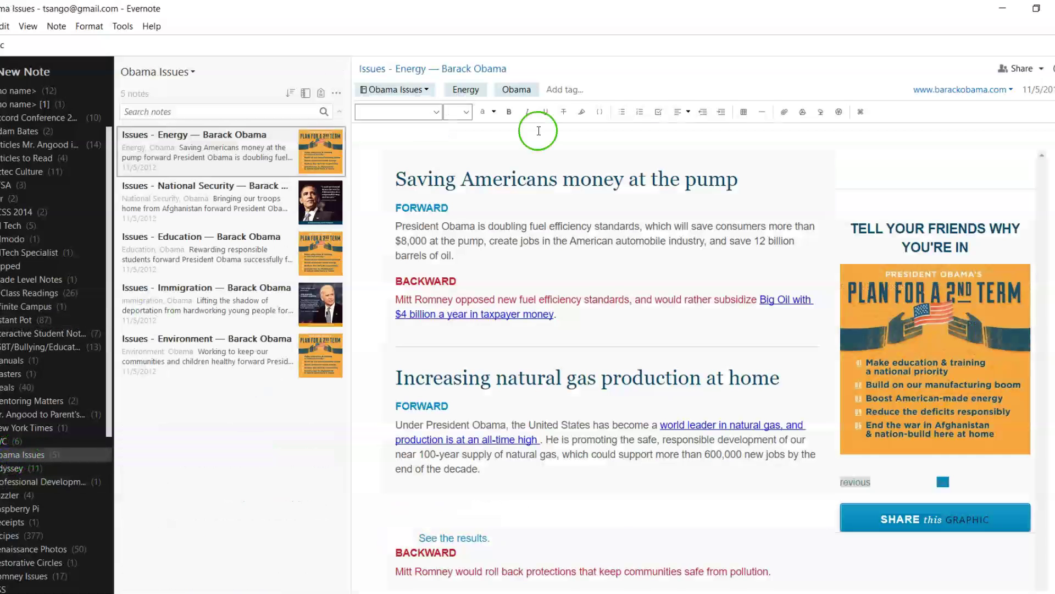
{"action": "scroll", "coordinate": [580, 264], "scroll_direction": "down", "scroll_amount": 3}
{"action": "scroll", "coordinate": [580, 264], "scroll_direction": "down", "scroll_amount": 10}
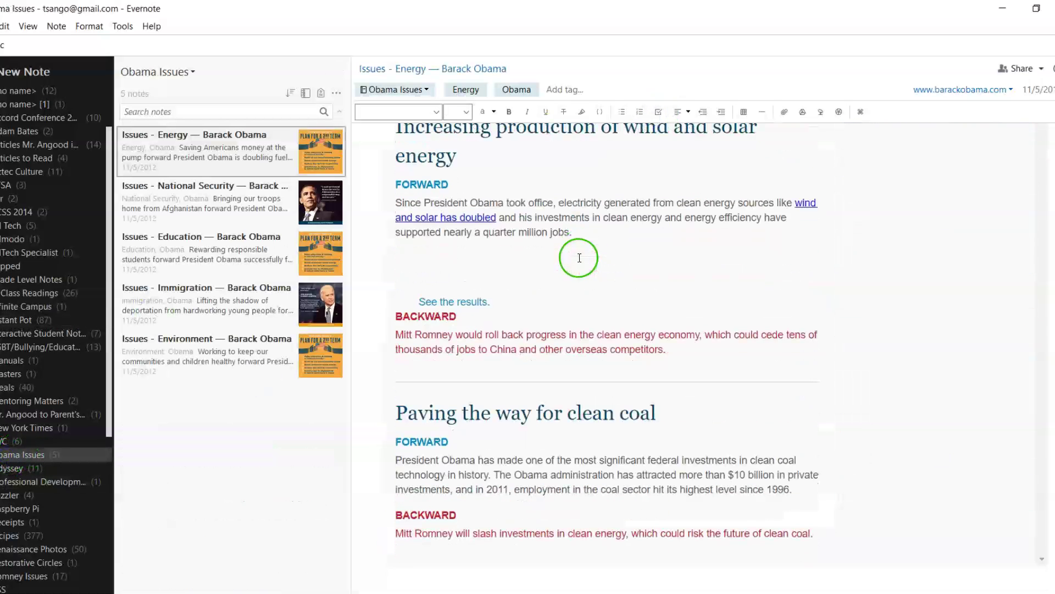
{"action": "left_click", "coordinate": [338, 206]}
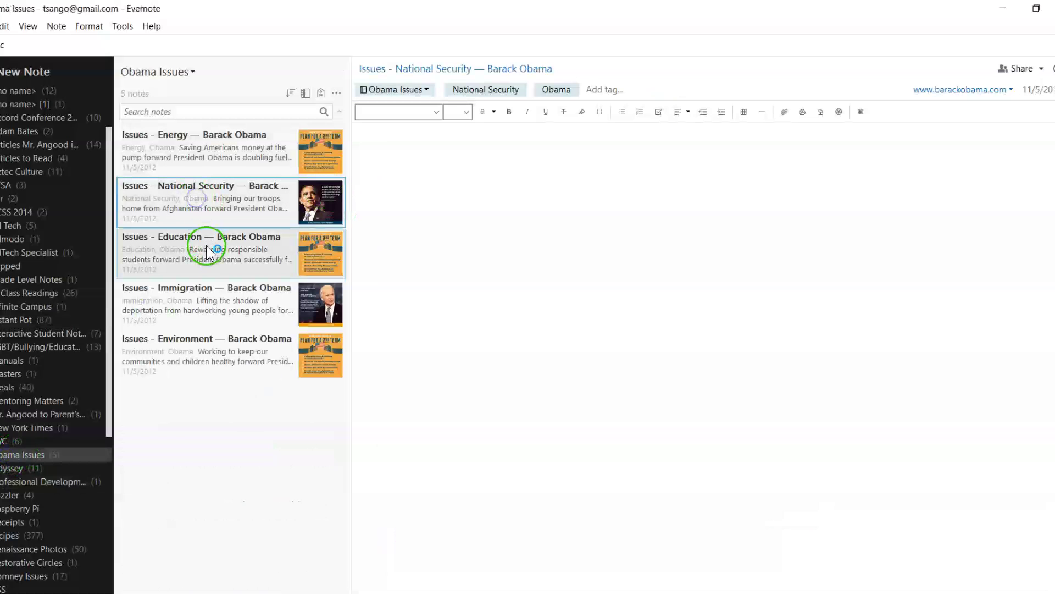
{"action": "scroll", "coordinate": [657, 338], "scroll_direction": "down", "scroll_amount": 5}
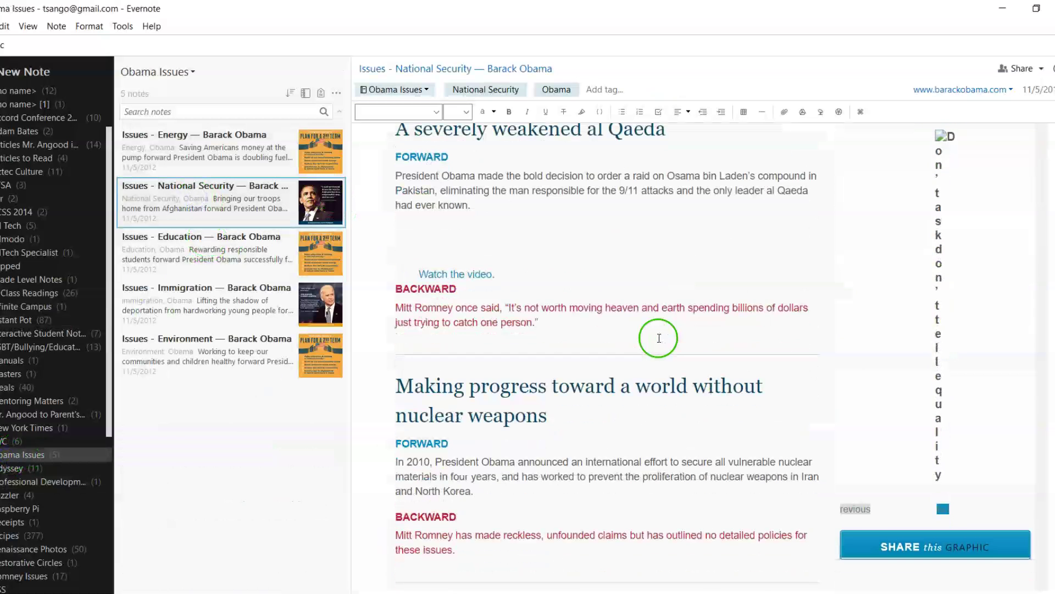
{"action": "scroll", "coordinate": [652, 336], "scroll_direction": "down", "scroll_amount": 2}
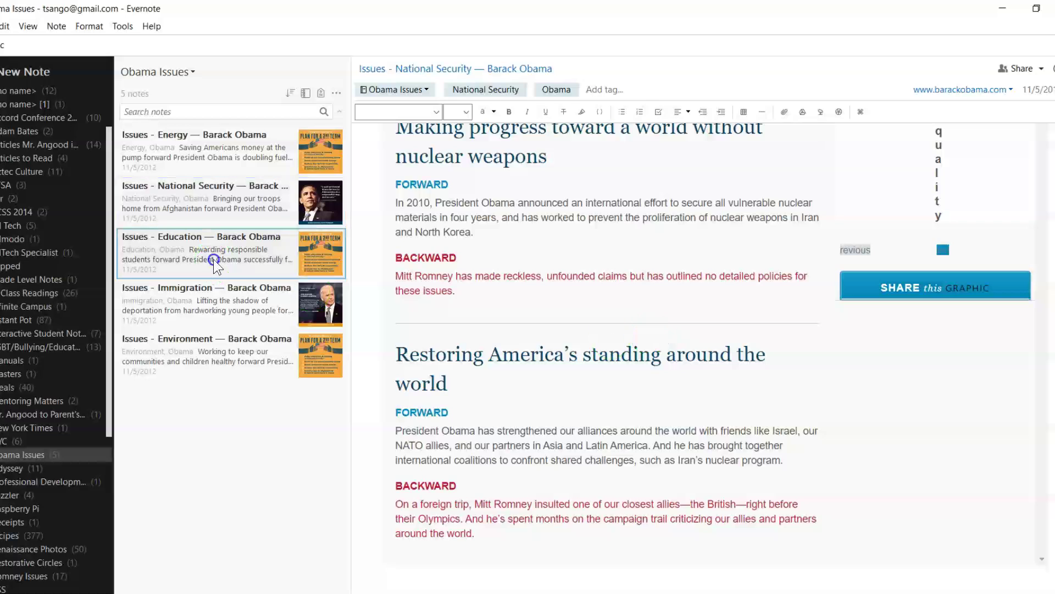
{"action": "left_click", "coordinate": [214, 259]}
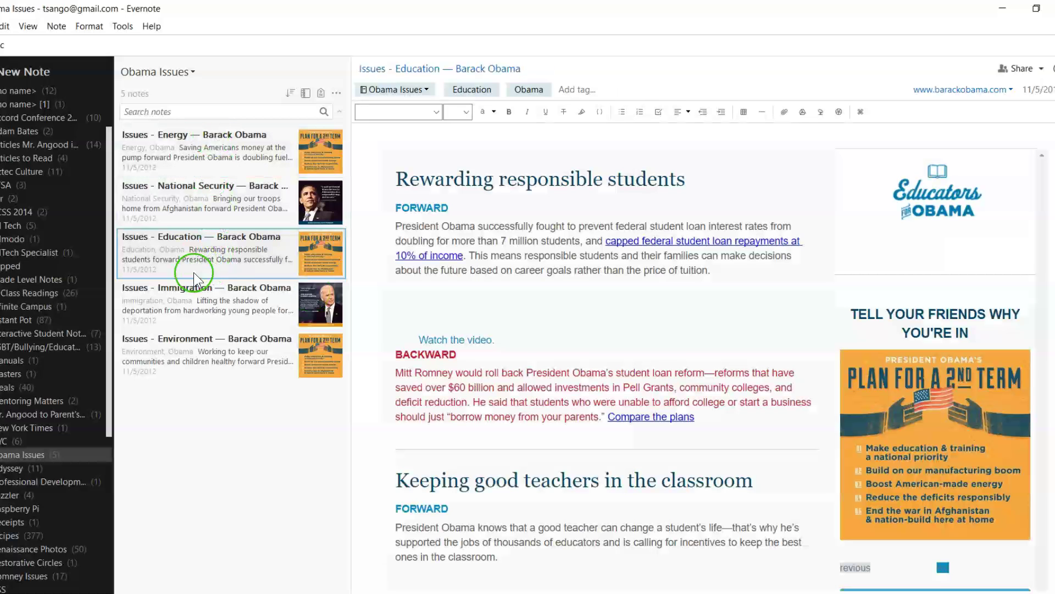
Step: In Romney Issues, view the National Defense, Middle East, Iran and China & East Asia notes
{"action": "left_click", "coordinate": [43, 576]}
{"action": "left_click", "coordinate": [216, 208]}
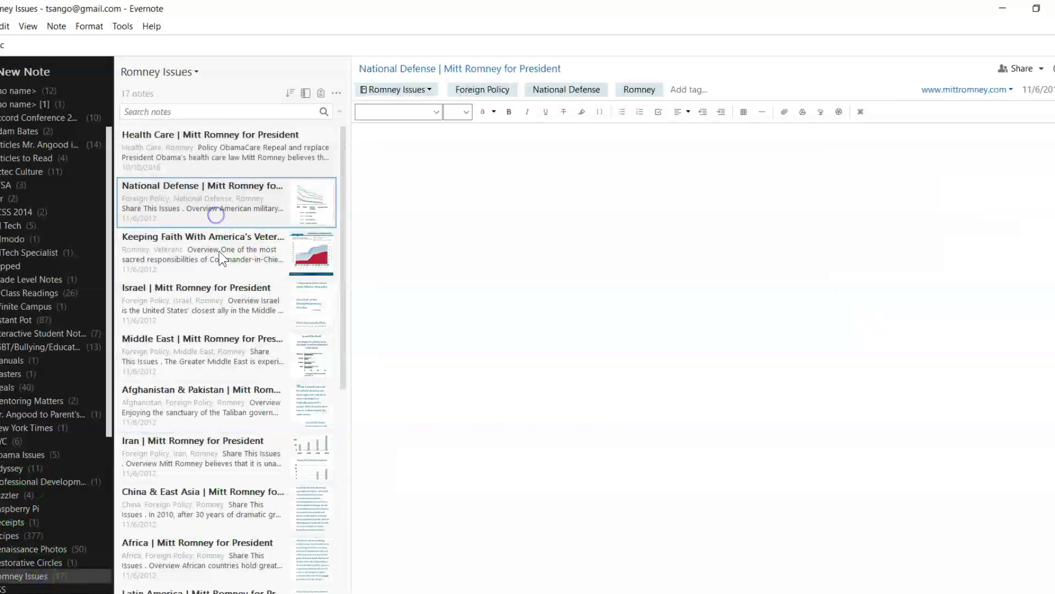
{"action": "left_click", "coordinate": [216, 356]}
{"action": "left_click", "coordinate": [221, 447]}
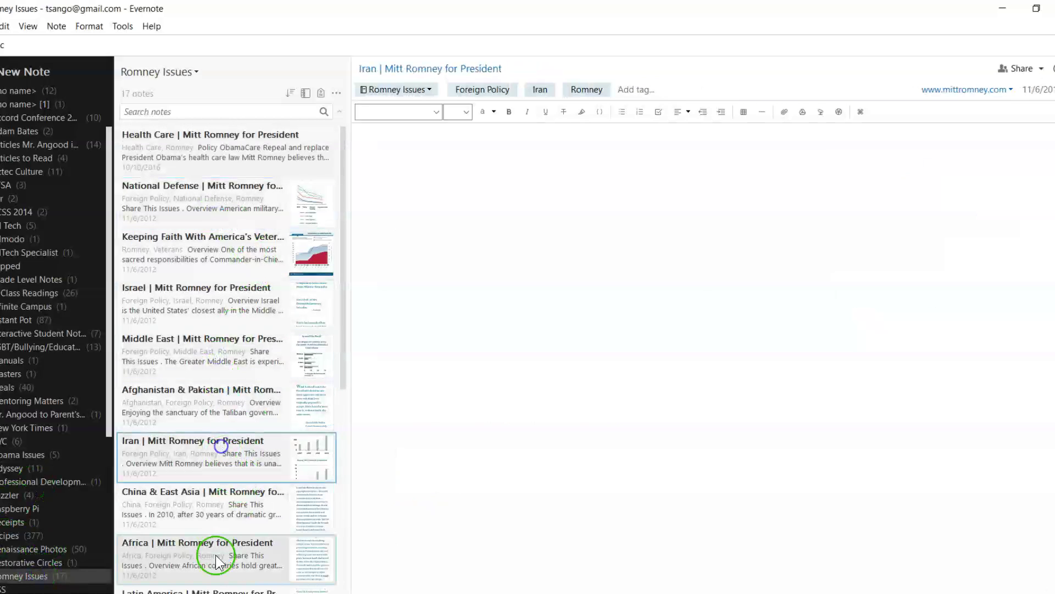
{"action": "left_click", "coordinate": [219, 525]}
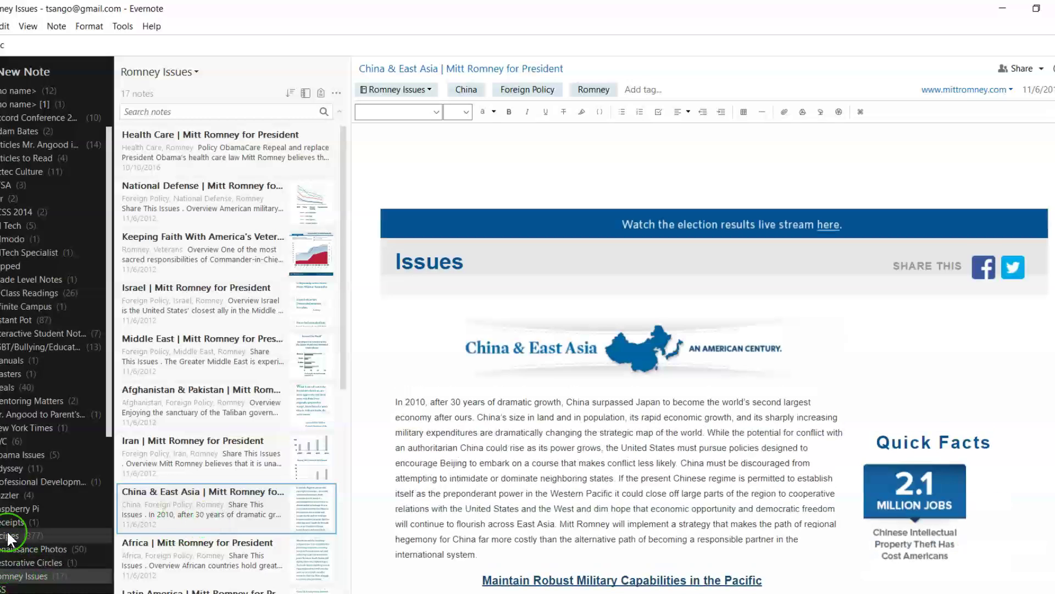
{"action": "scroll", "coordinate": [36, 484], "scroll_direction": "up", "scroll_amount": 2}
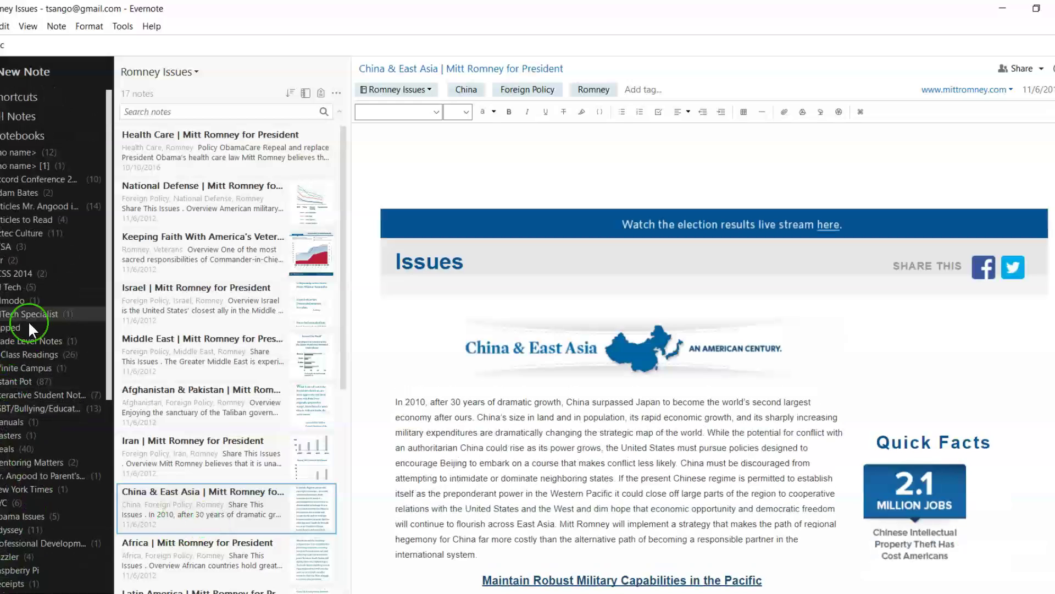
Step: Go via Ed Tech to BTSA and scroll BTSA Support Provider Training down to its photos
{"action": "scroll", "coordinate": [24, 252], "scroll_direction": "down", "scroll_amount": 1}
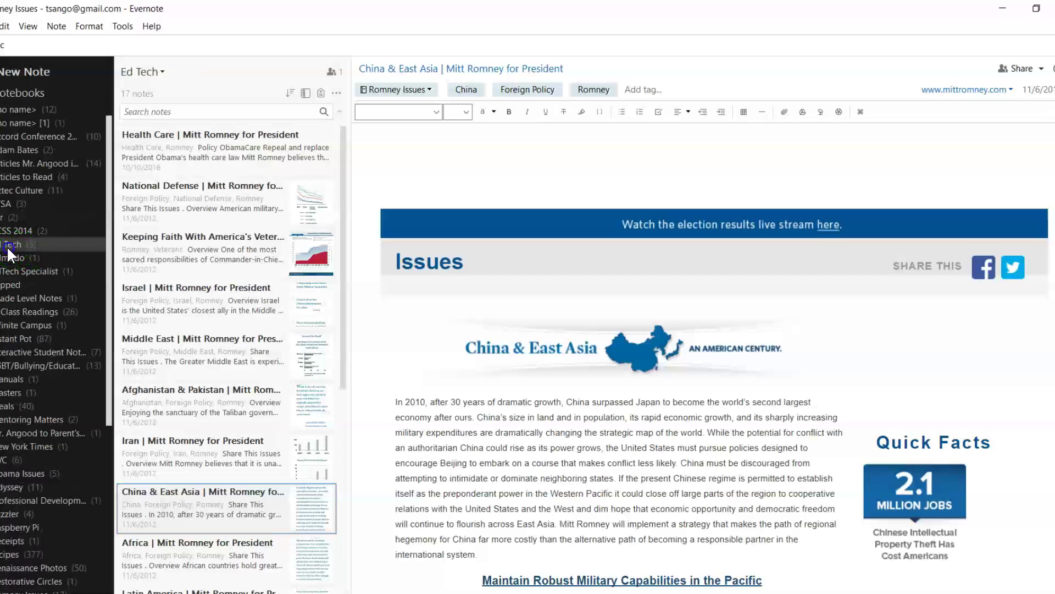
{"action": "left_click", "coordinate": [22, 245]}
{"action": "left_click", "coordinate": [15, 204]}
{"action": "left_click", "coordinate": [209, 186]}
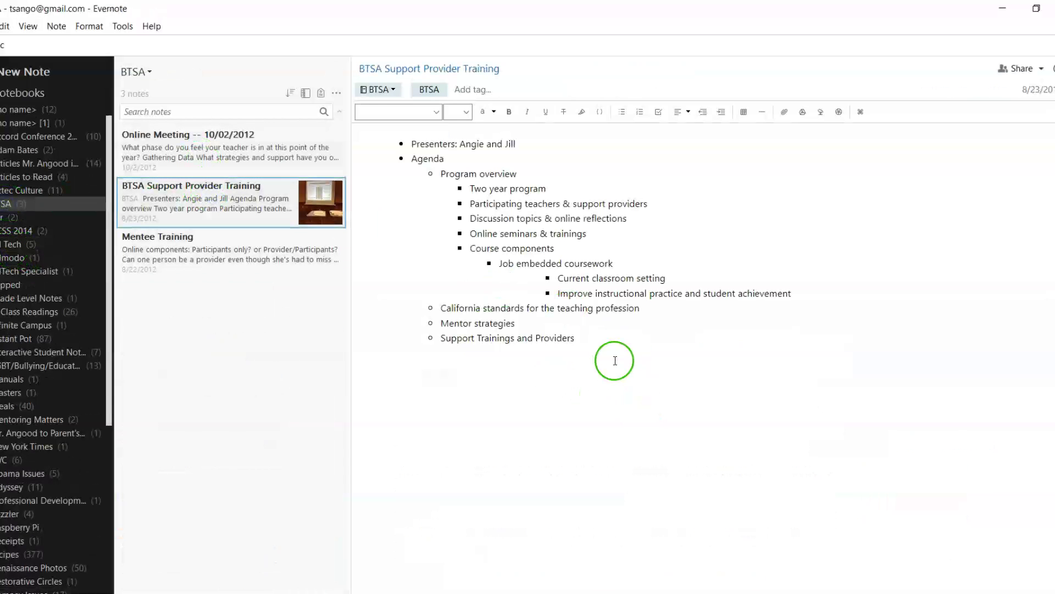
{"action": "scroll", "coordinate": [546, 341], "scroll_direction": "down", "scroll_amount": 5}
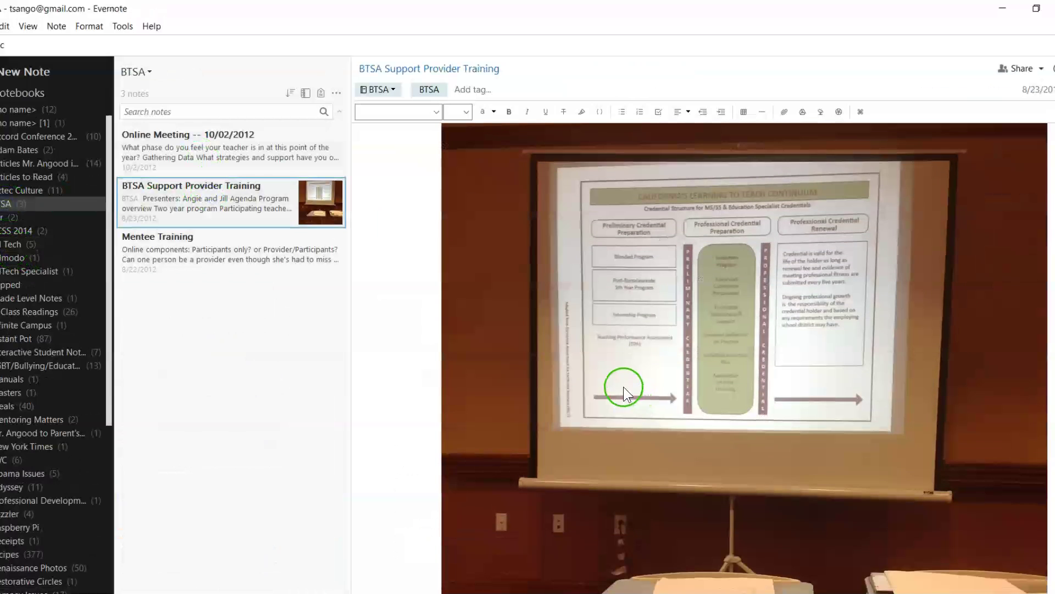
{"action": "scroll", "coordinate": [624, 387], "scroll_direction": "down", "scroll_amount": 5}
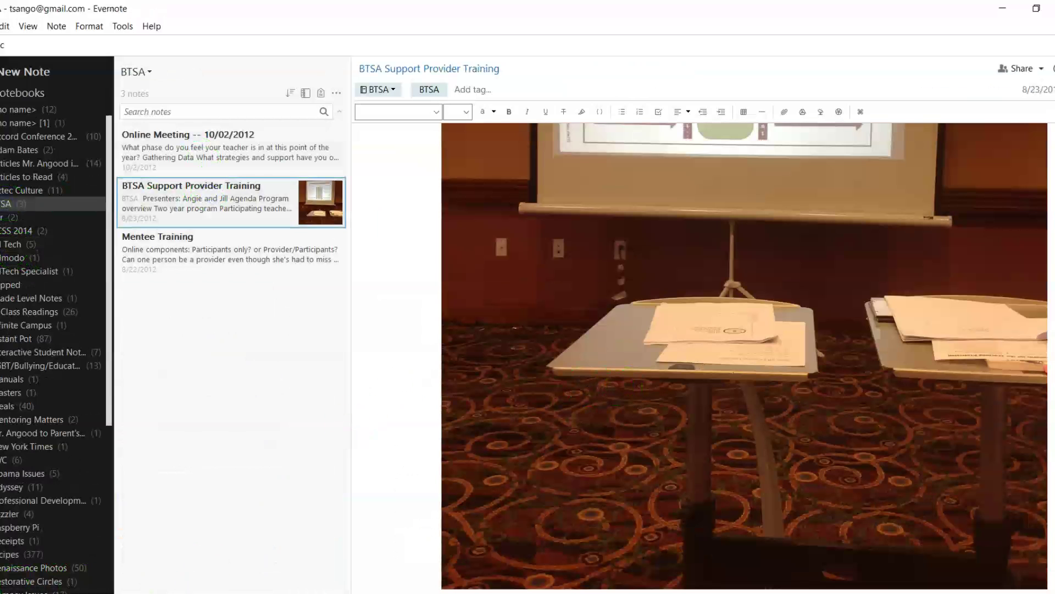
Step: Create a new blank note from the File menu and check its notebook choices
{"action": "left_click", "coordinate": [2, 26]}
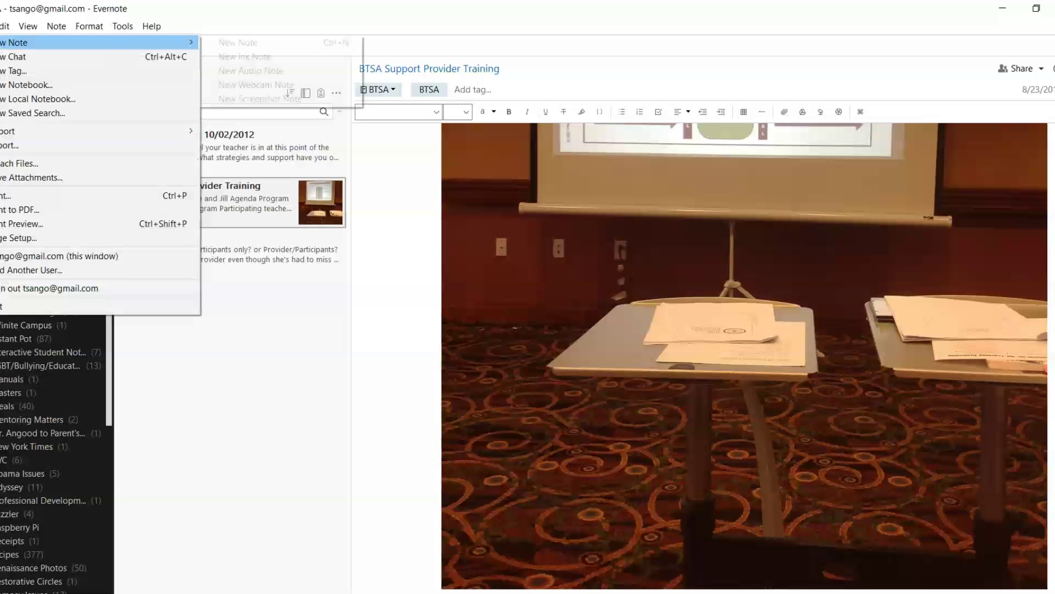
{"action": "mouse_move", "coordinate": [186, 42]}
{"action": "left_click", "coordinate": [240, 44]}
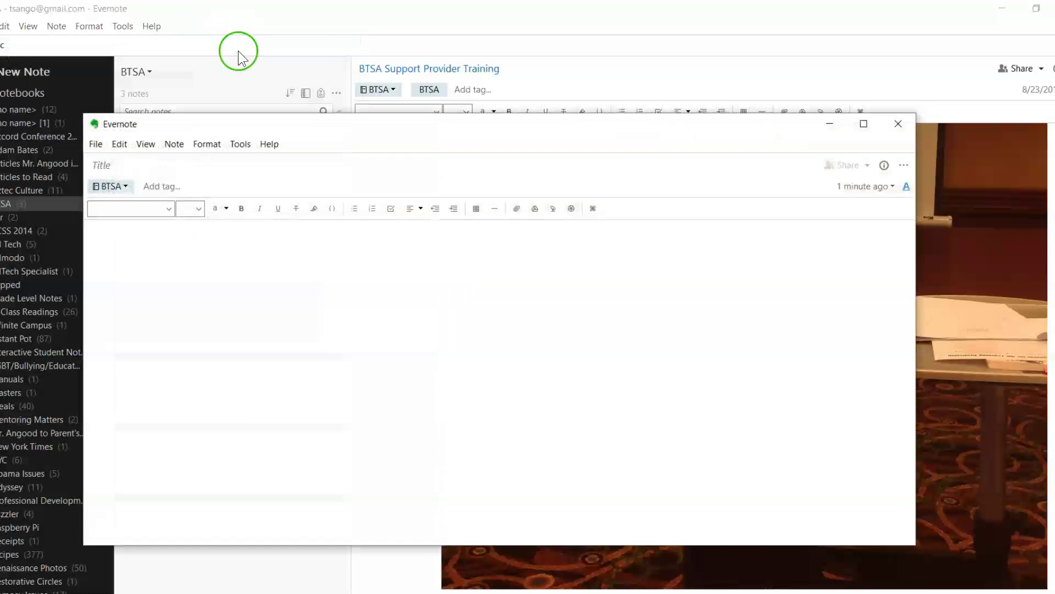
{"action": "left_click", "coordinate": [117, 186]}
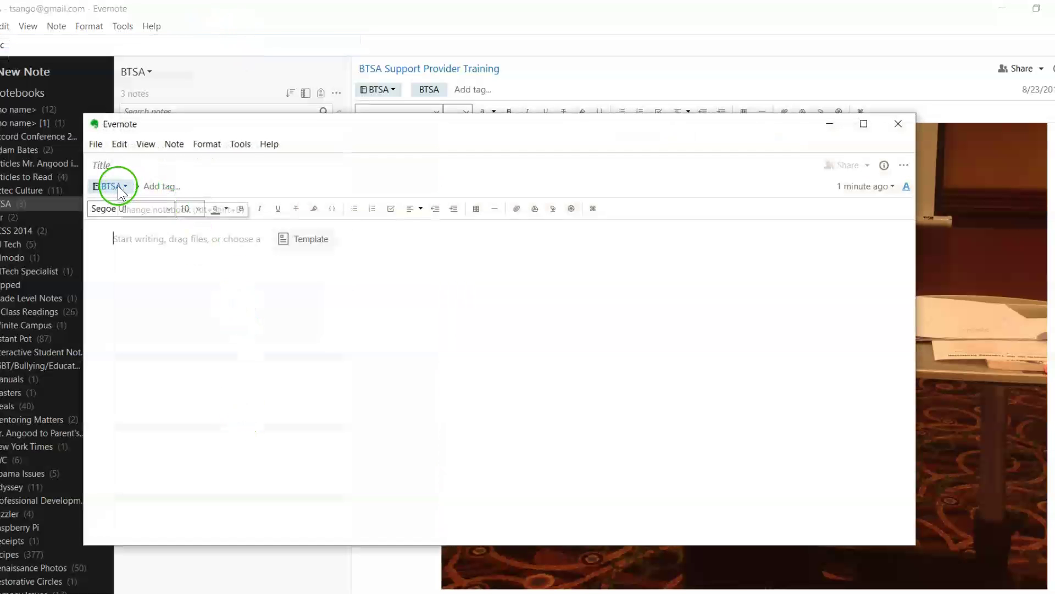
{"action": "scroll", "coordinate": [130, 365], "scroll_direction": "down", "scroll_amount": 1}
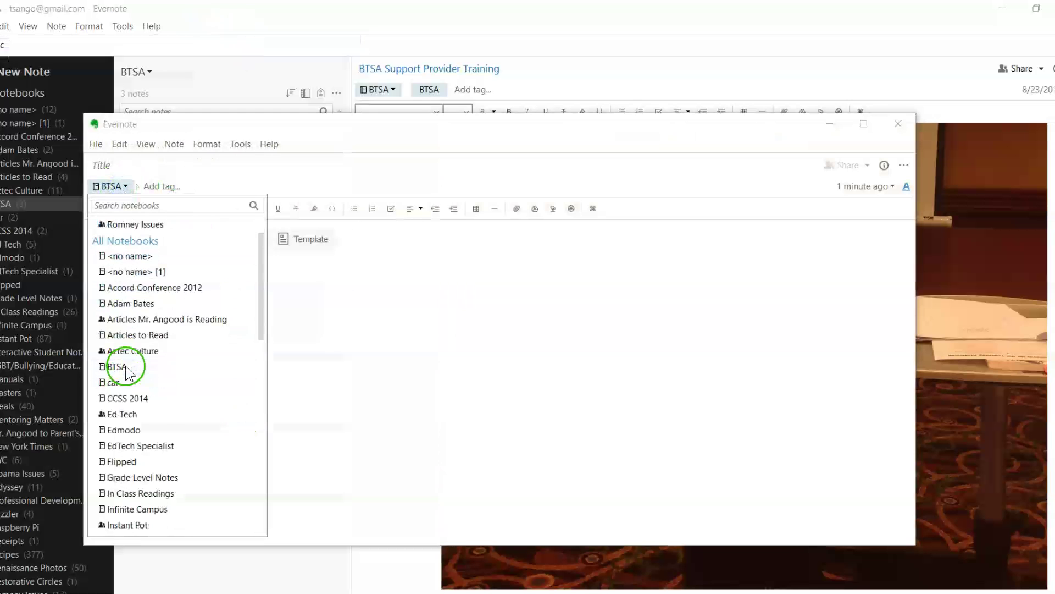
{"action": "scroll", "coordinate": [127, 365], "scroll_direction": "up", "scroll_amount": 1}
Step: Tag the new note ETEC and CSULB
{"action": "left_click", "coordinate": [157, 187]}
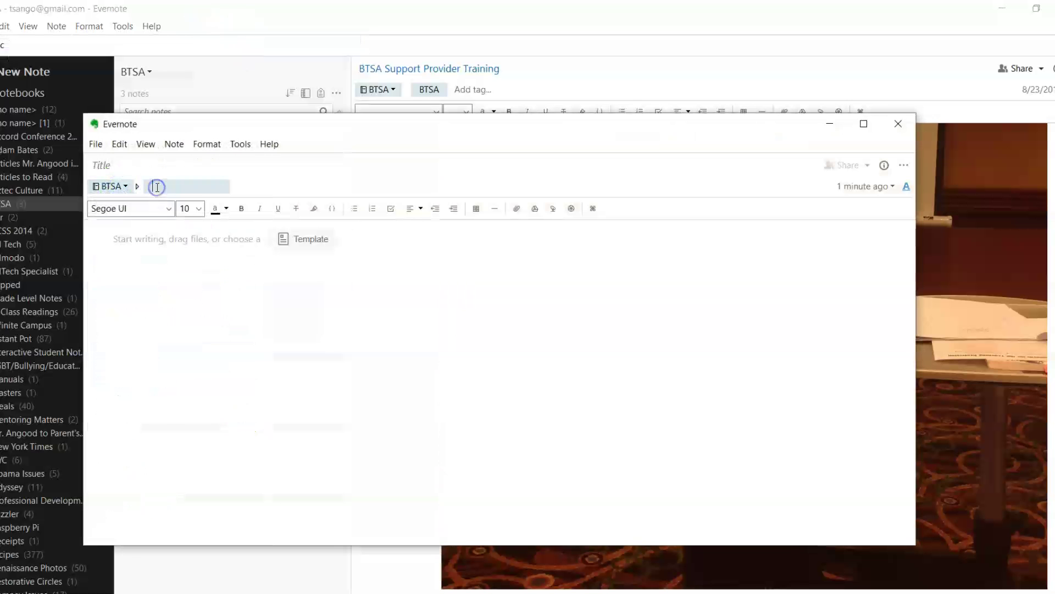
{"action": "type", "text": "zETE"}
{"action": "key", "text": "BackSpace"}
{"action": "key", "text": "BackSpace"}
{"action": "key", "text": "BackSpace"}
{"action": "key", "text": "BackSpace"}
{"action": "type", "text": "ETEC"}
{"action": "key", "text": "Return"}
{"action": "left_click", "coordinate": [204, 186]}
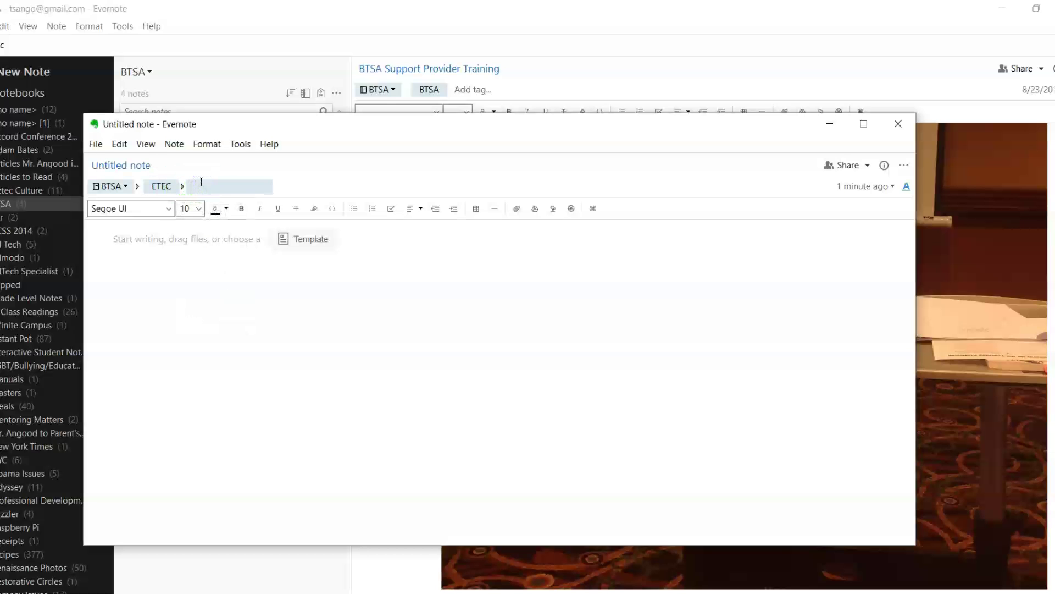
{"action": "type", "text": "CSULB"}
{"action": "left_click", "coordinate": [245, 306]}
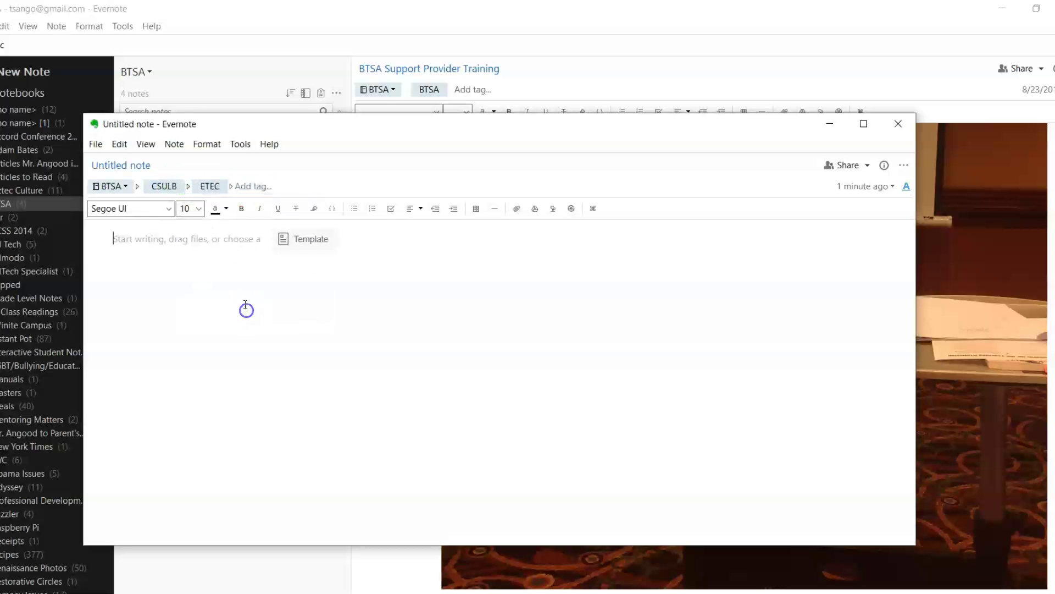
Step: Write the body 'Taking notes into this notebook!', close the note window and select the new note
{"action": "type", "text": "Taking notes into thi"}
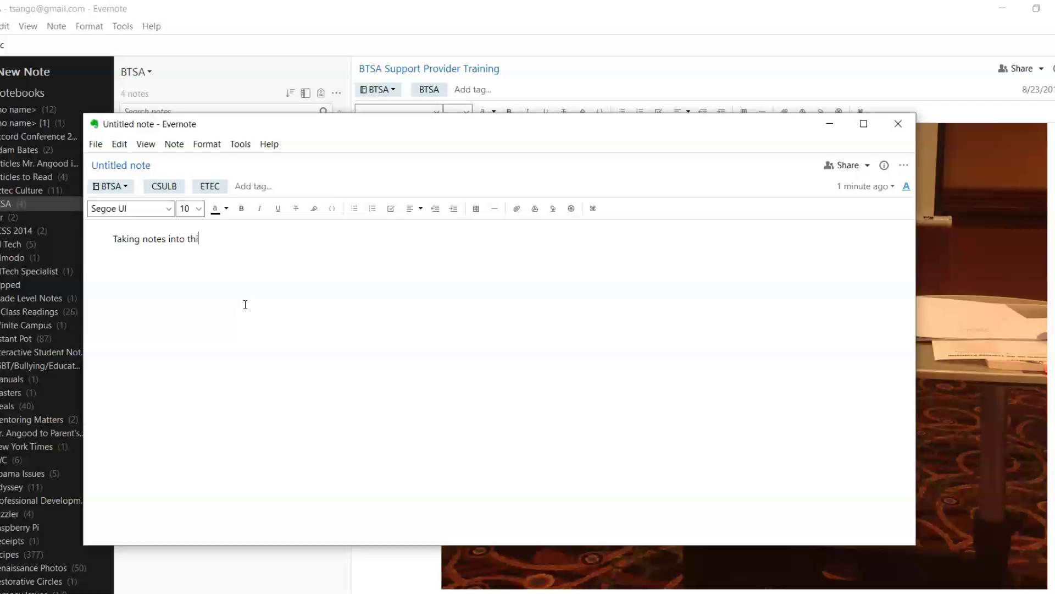
{"action": "type", "text": "s notebook!"}
{"action": "left_click", "coordinate": [898, 123]}
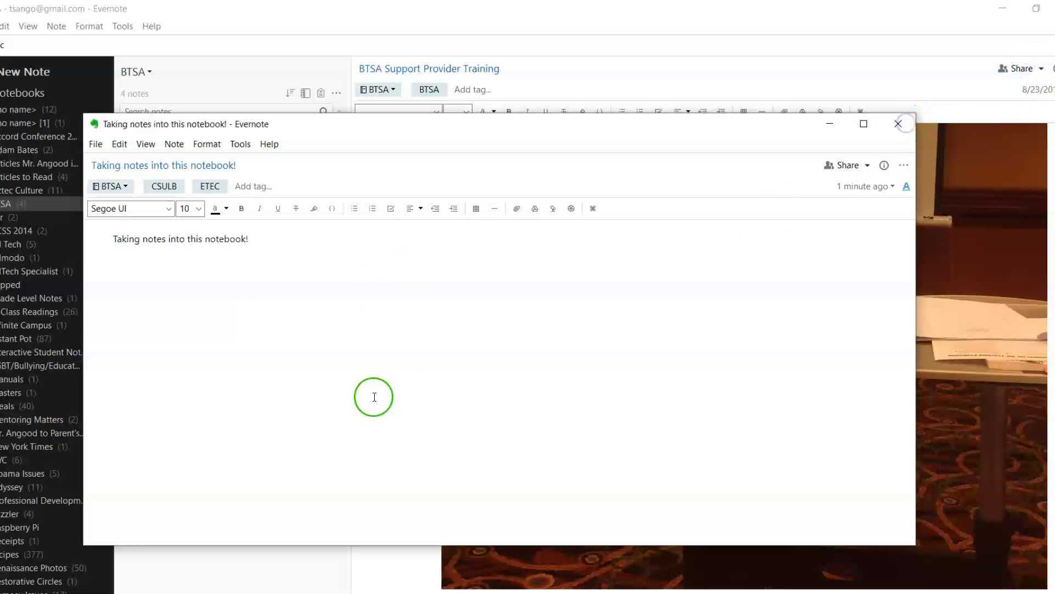
{"action": "left_click", "coordinate": [147, 135]}
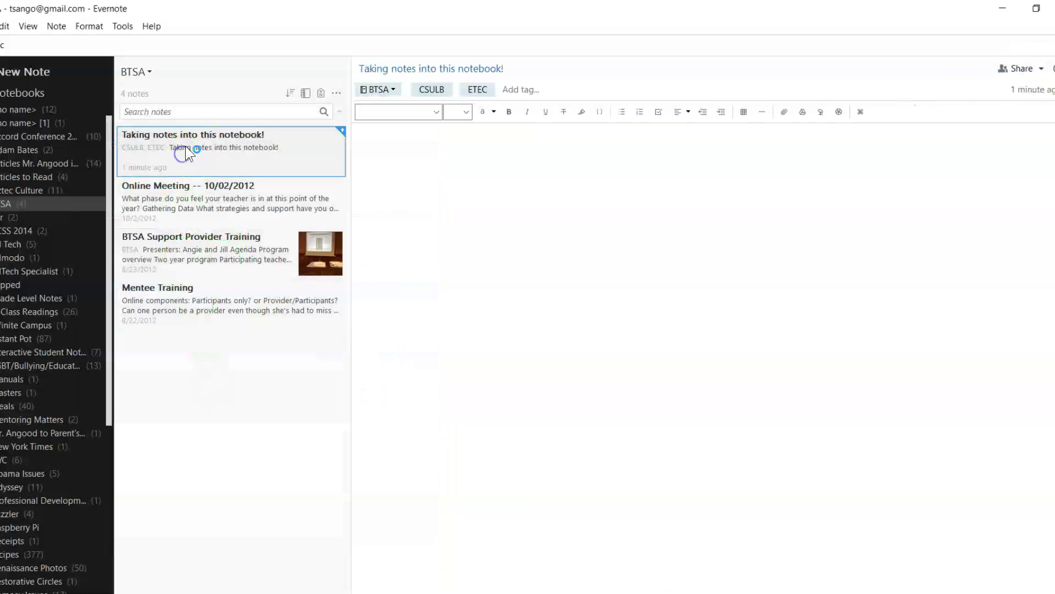
{"action": "left_click", "coordinate": [3, 26]}
{"action": "left_click", "coordinate": [48, 41]}
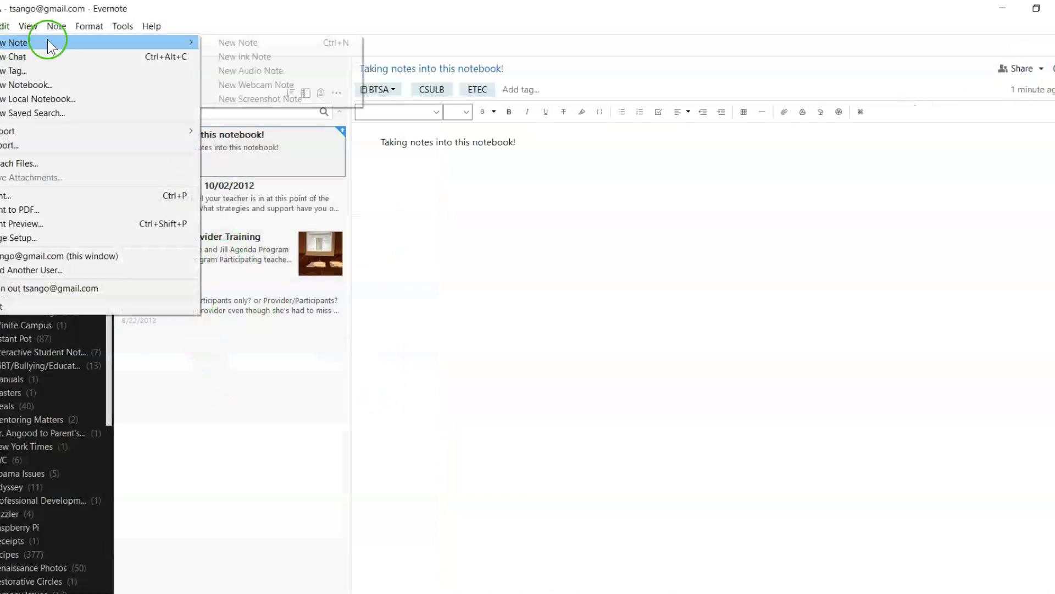
Step: Draw two blue freehand squiggles in a new Evernote Ink note and view it in BTSA
{"action": "left_click", "coordinate": [262, 56]}
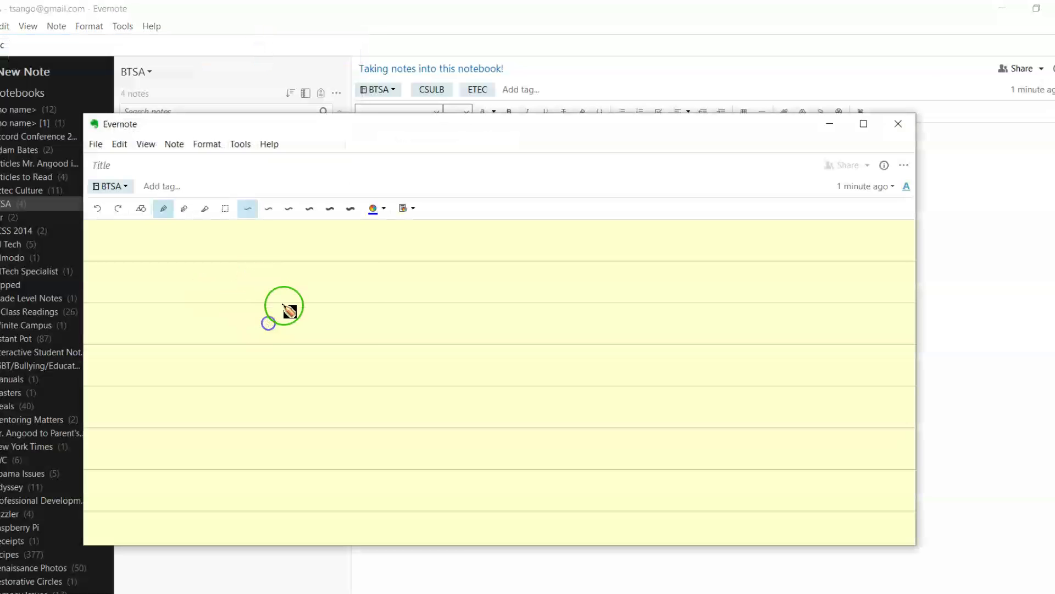
{"action": "mouse_move", "coordinate": [283, 306]}
{"action": "left_mouse_down"}
{"action": "mouse_move", "coordinate": [377, 297]}
{"action": "mouse_move", "coordinate": [471, 336]}
{"action": "mouse_move", "coordinate": [764, 377]}
{"action": "left_mouse_up"}
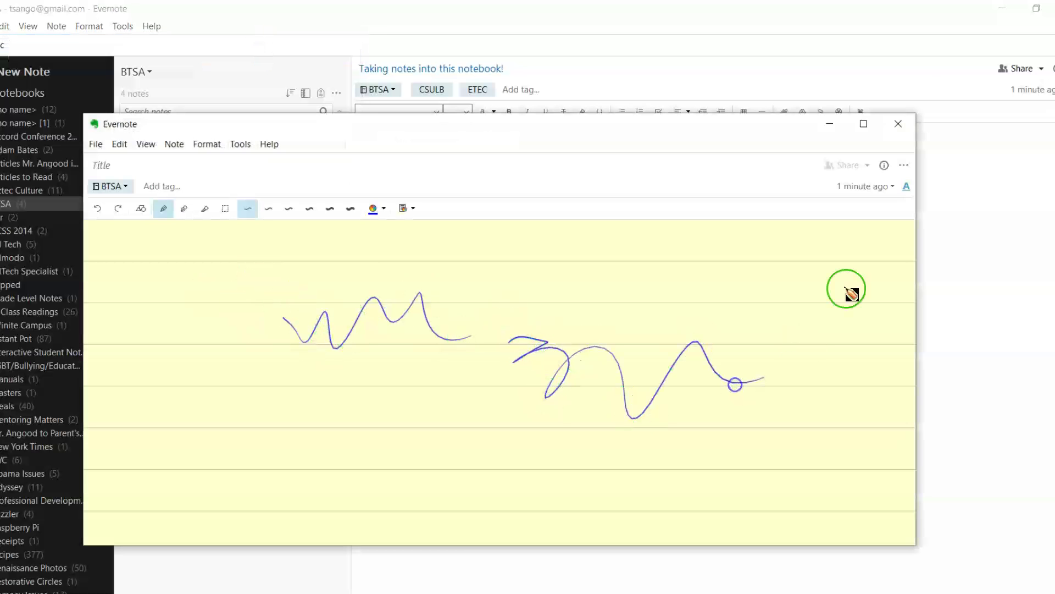
{"action": "left_click", "coordinate": [898, 124]}
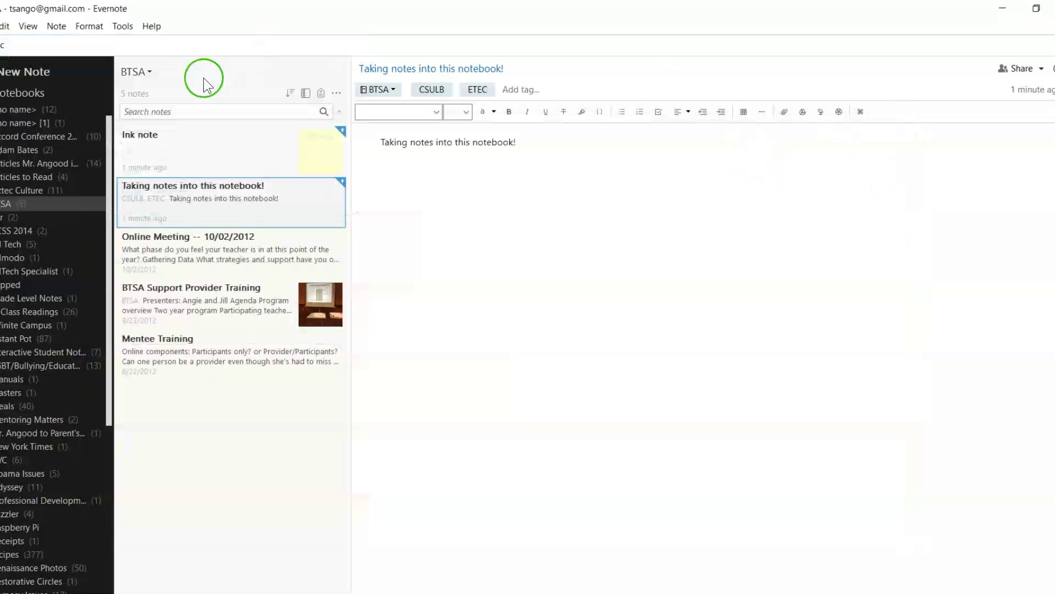
{"action": "left_click", "coordinate": [233, 127]}
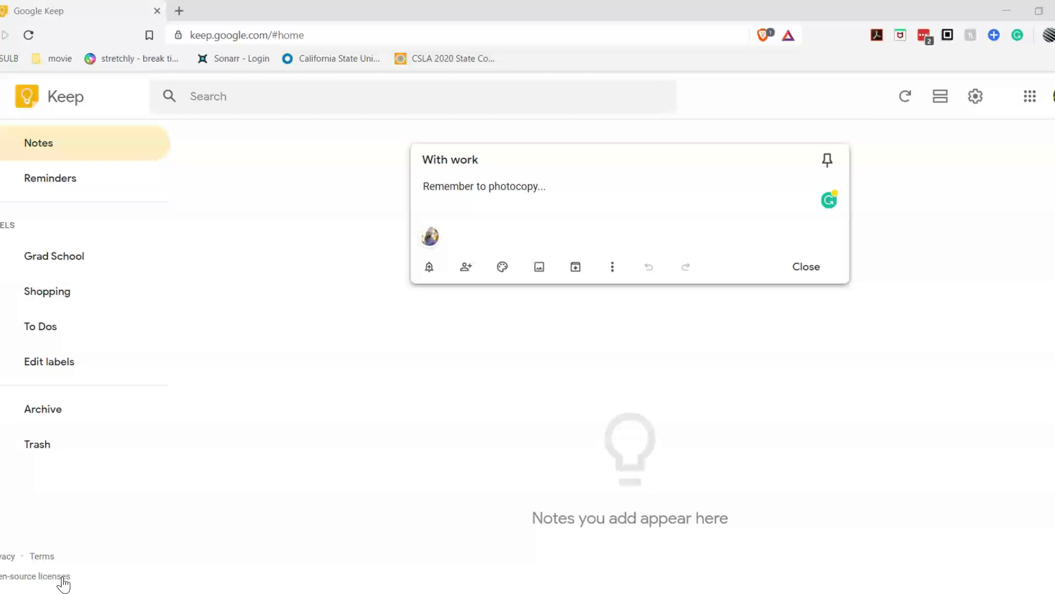
Step: Reopen the With work note and add 'Answer parent emails' below 'Remember to photocopy...'
{"action": "left_click", "coordinate": [644, 574]}
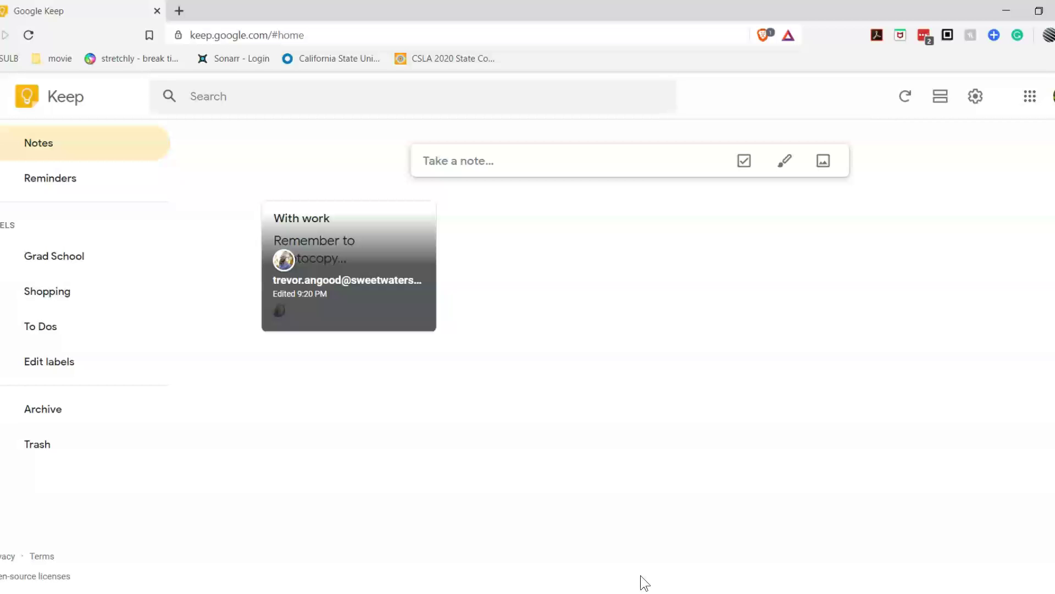
{"action": "mouse_move", "coordinate": [402, 303]}
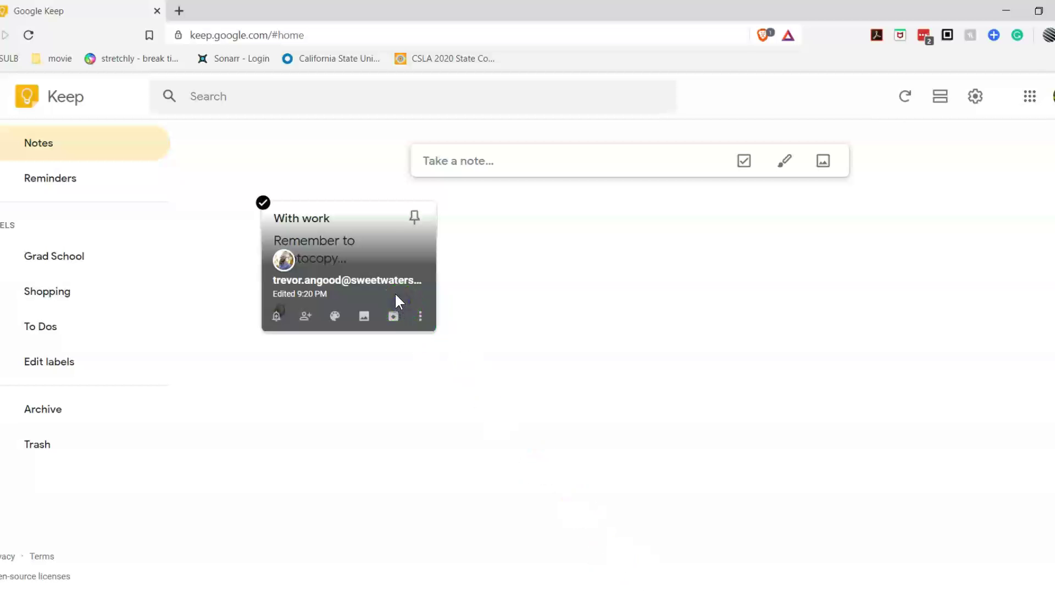
{"action": "left_click", "coordinate": [364, 228]}
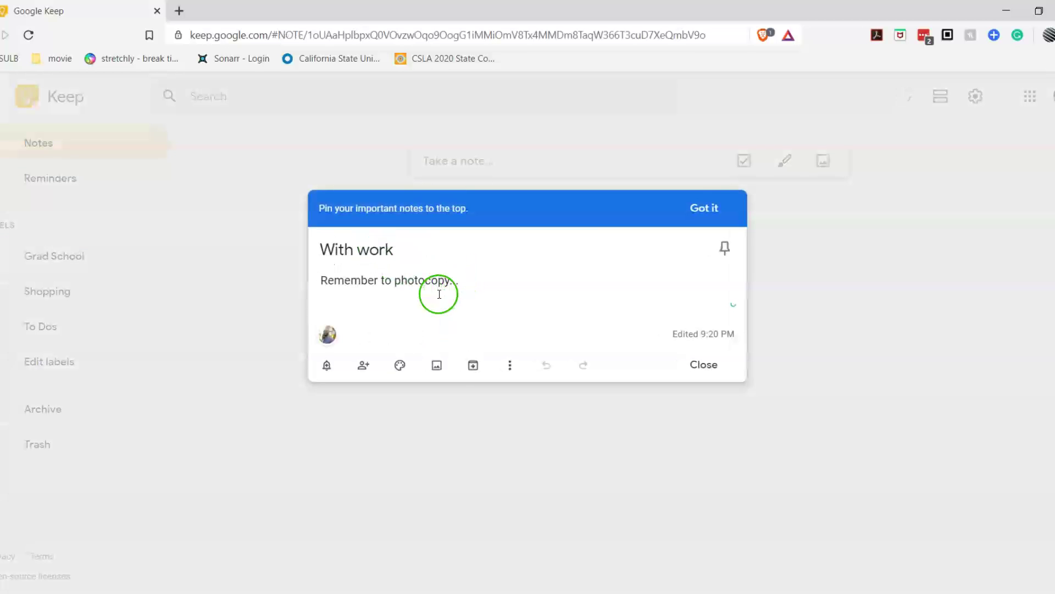
{"action": "left_click", "coordinate": [437, 295]}
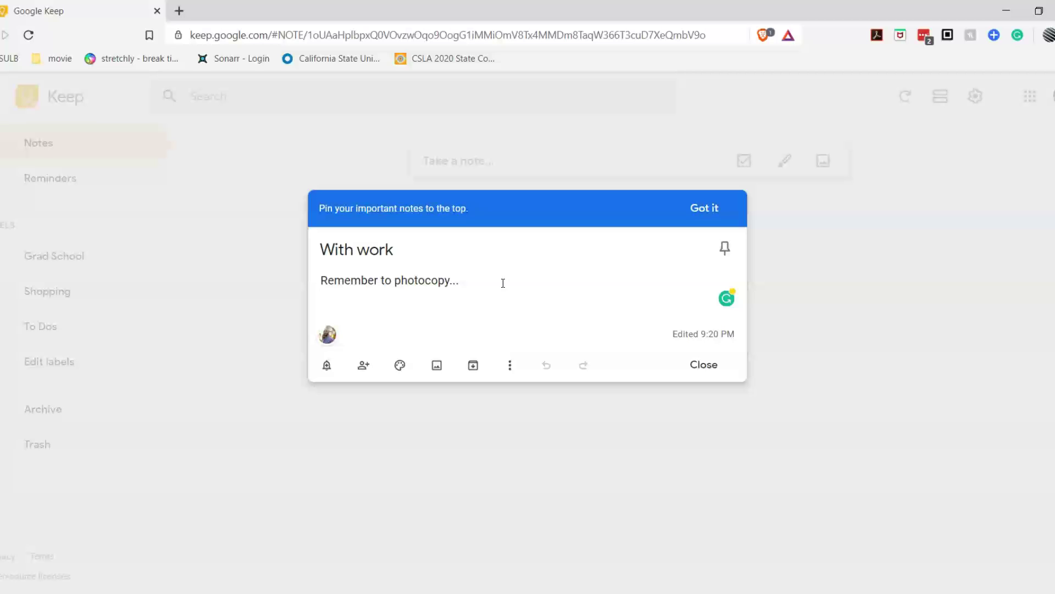
{"action": "key", "text": "Return"}
{"action": "type", "text": "Answer parent emails"}
{"action": "key", "text": "Return"}
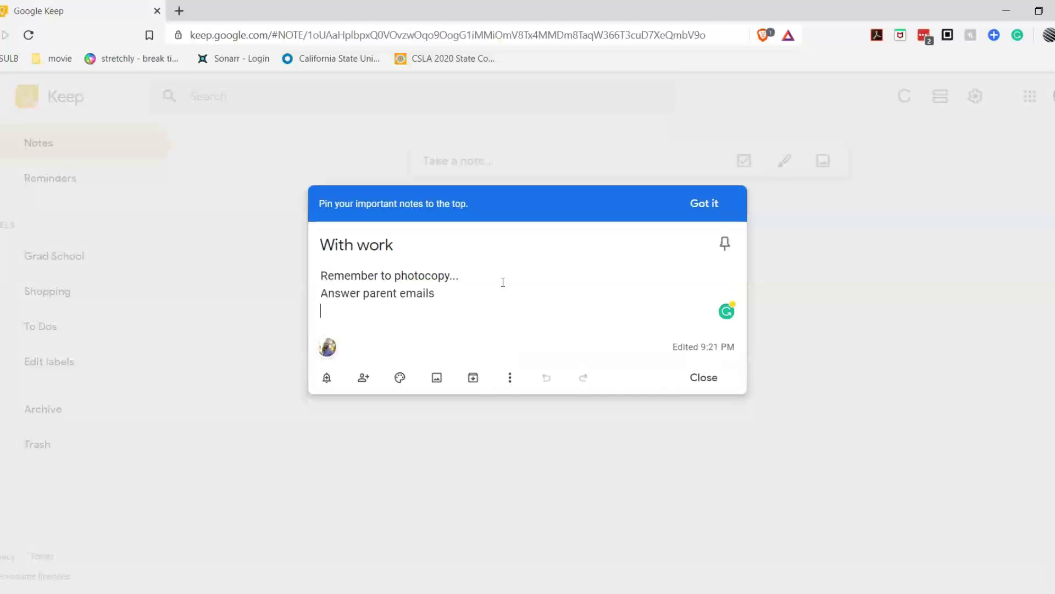
{"action": "left_click", "coordinate": [396, 307]}
{"action": "left_click", "coordinate": [321, 357]}
Step: Tag the With work note with the To Dos label
{"action": "left_click", "coordinate": [489, 275]}
{"action": "left_click", "coordinate": [562, 328]}
{"action": "left_click", "coordinate": [324, 386]}
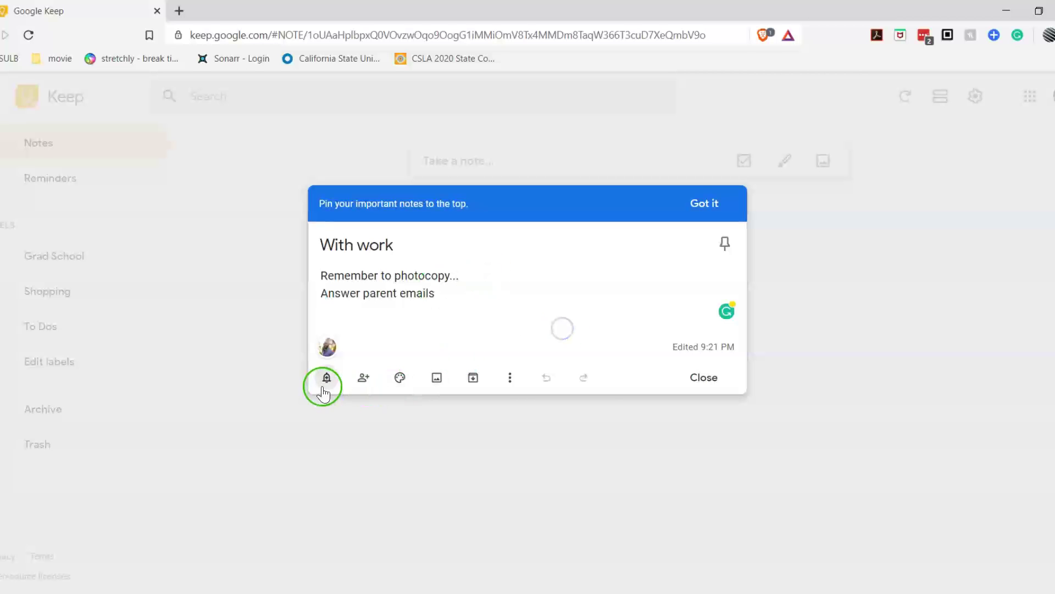
{"action": "left_click", "coordinate": [509, 379]}
{"action": "left_click", "coordinate": [538, 425]}
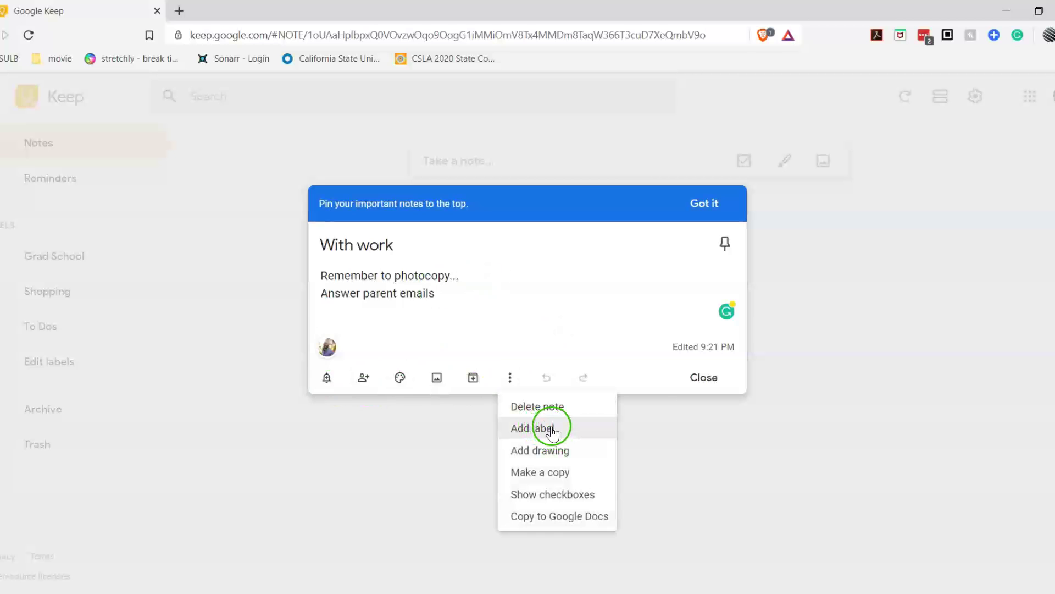
{"action": "left_click", "coordinate": [551, 429]}
{"action": "left_click", "coordinate": [517, 495]}
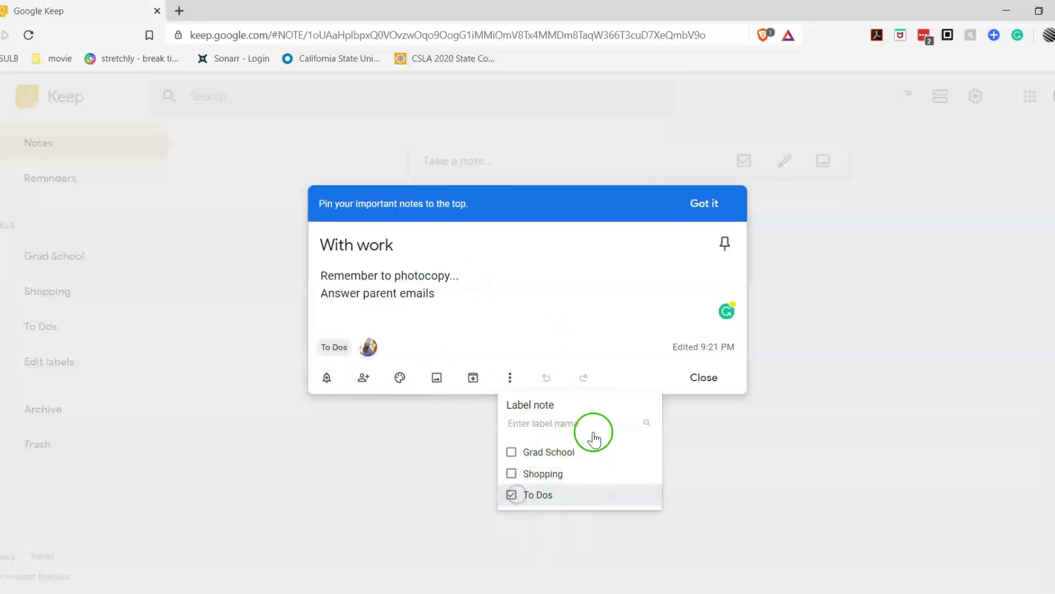
{"action": "left_click", "coordinate": [504, 380]}
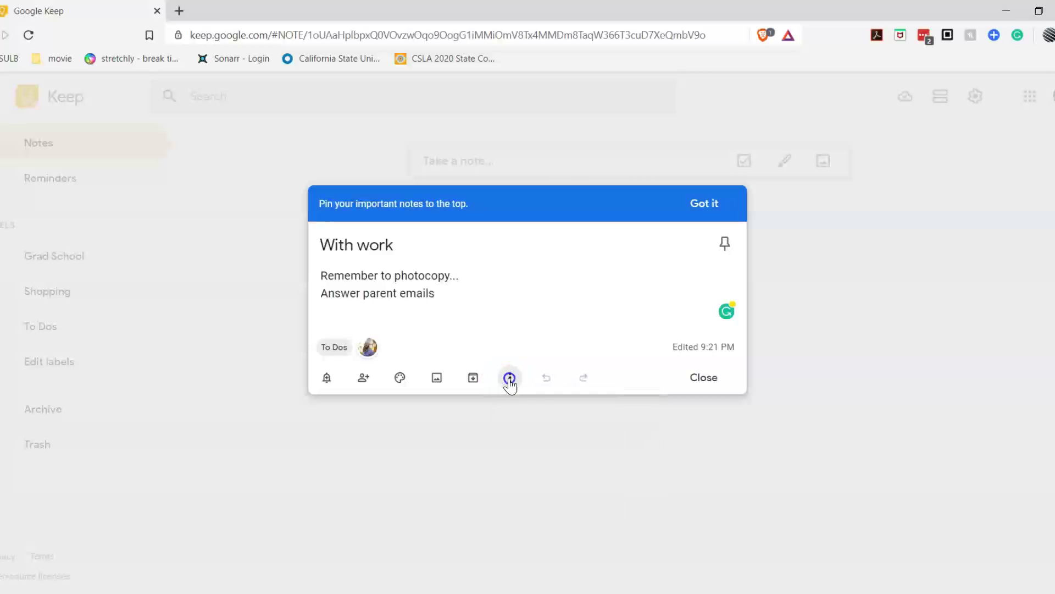
Step: Give the note a red background, then open and cancel Add image
{"action": "left_click", "coordinate": [504, 380]}
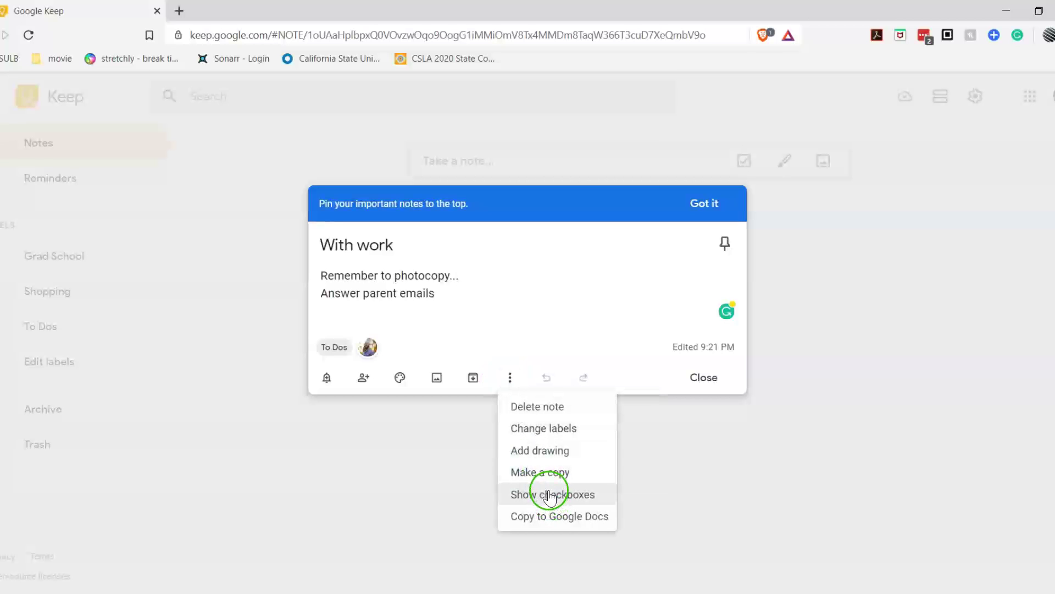
{"action": "left_click", "coordinate": [549, 518]}
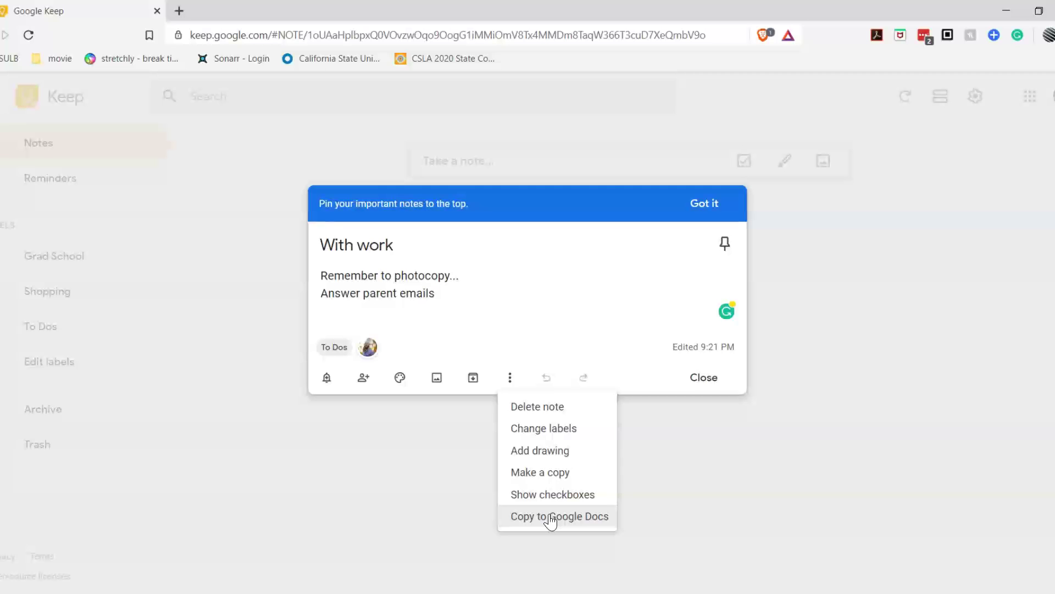
{"action": "left_click", "coordinate": [400, 378]}
{"action": "left_click", "coordinate": [430, 306]}
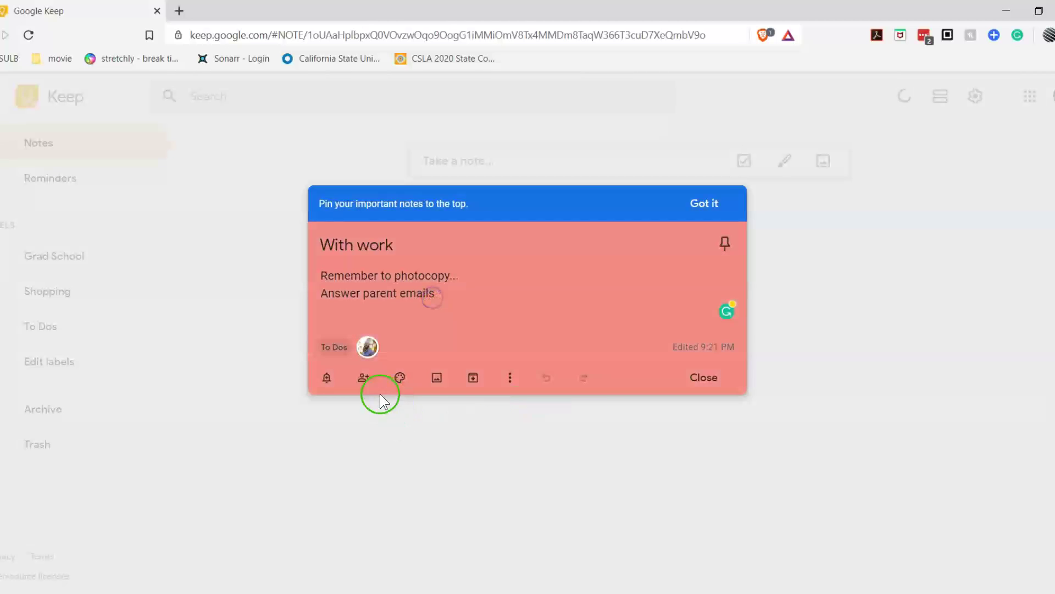
{"action": "left_click", "coordinate": [511, 377]}
{"action": "left_click", "coordinate": [437, 377]}
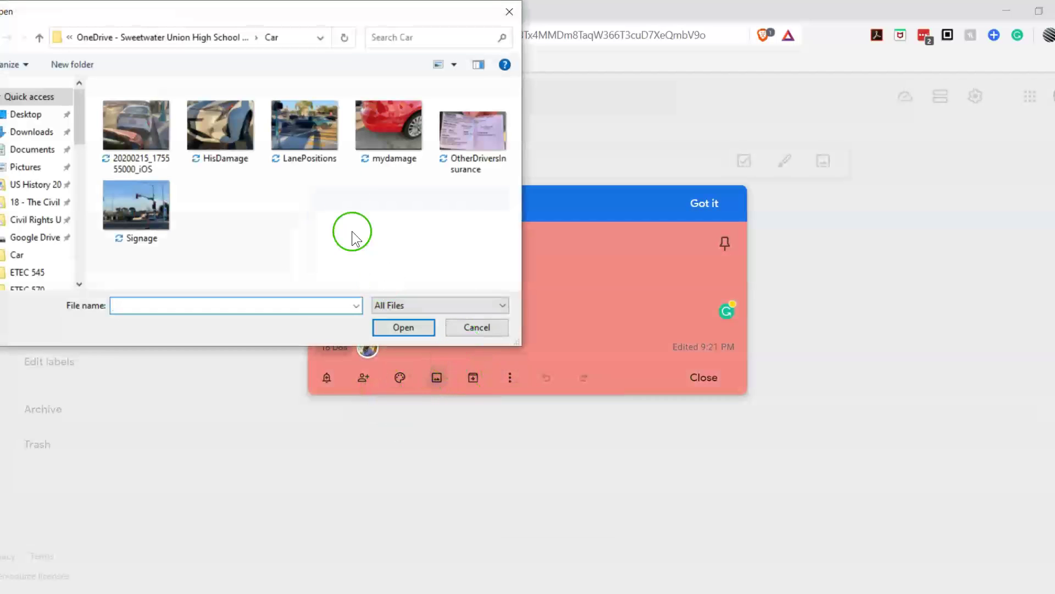
{"action": "left_click", "coordinate": [477, 328]}
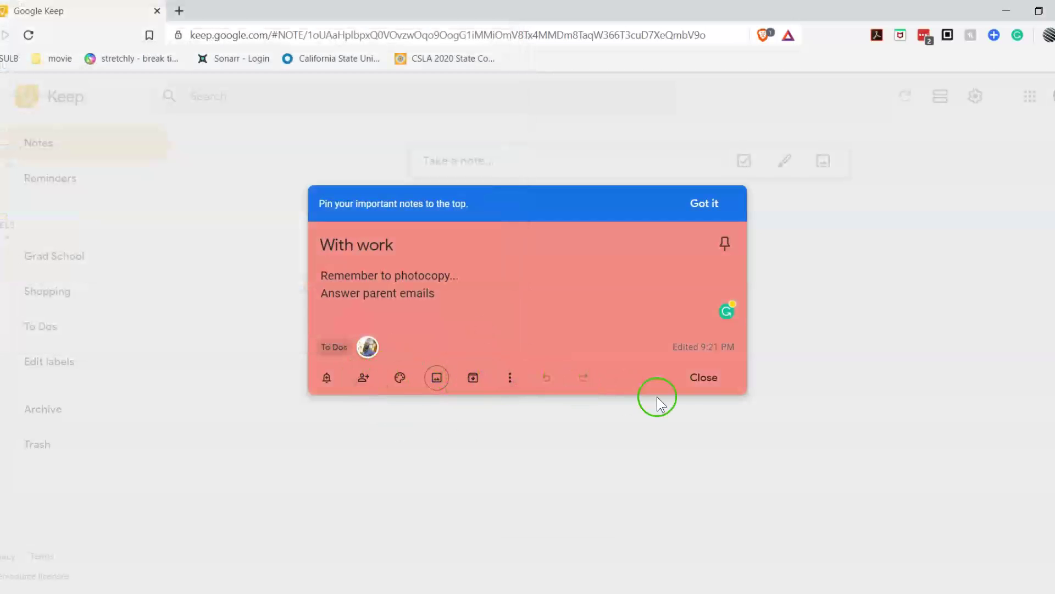
Step: Start a new checklist note with the items Eggs, Bread and Milk
{"action": "left_click", "coordinate": [536, 504]}
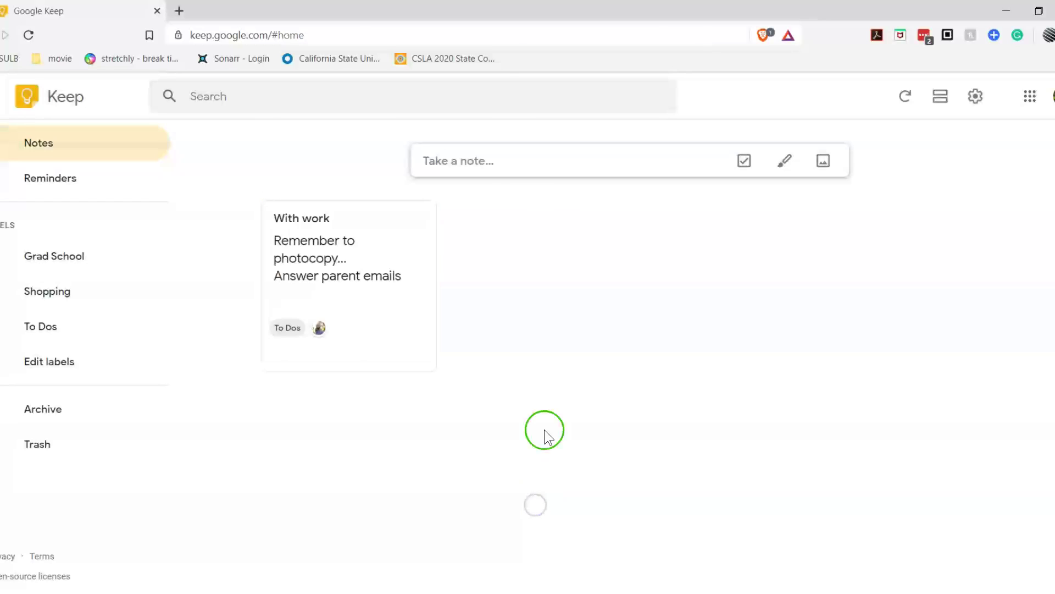
{"action": "left_click", "coordinate": [497, 157]}
{"action": "left_click", "coordinate": [610, 227]}
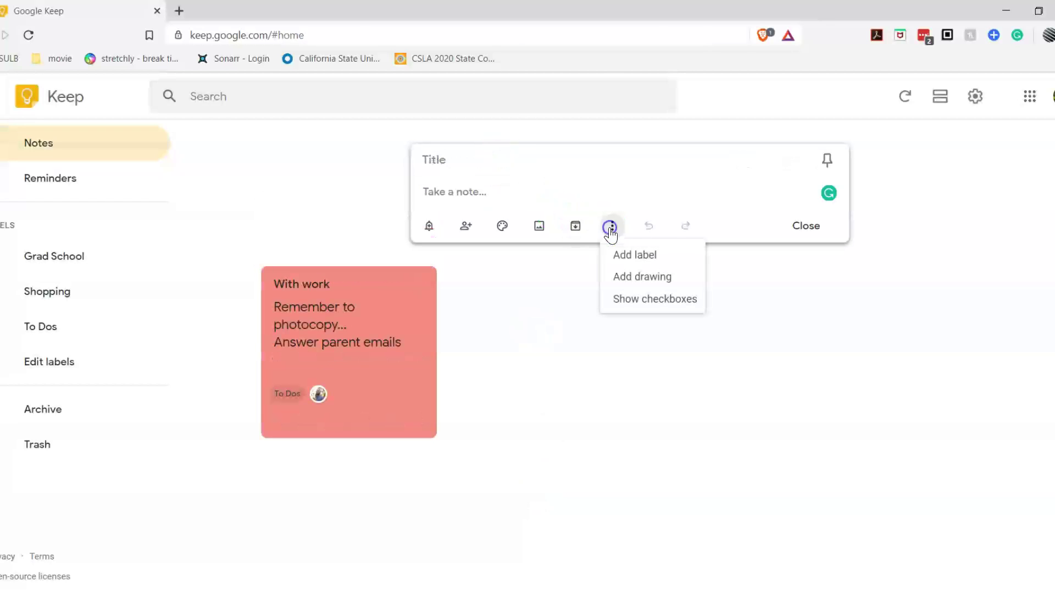
{"action": "left_click", "coordinate": [636, 298]}
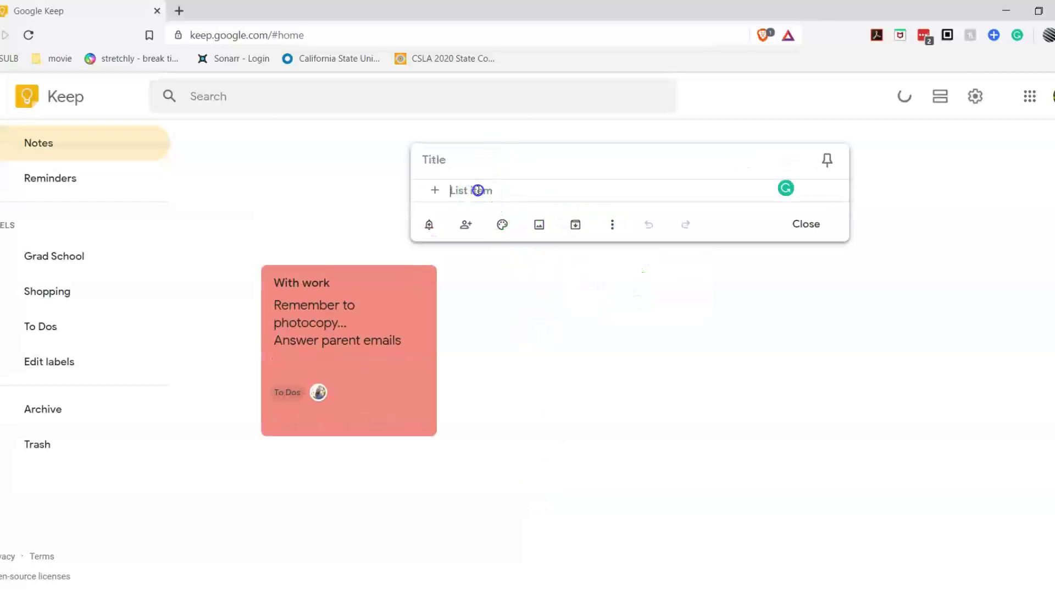
{"action": "type", "text": "E"}
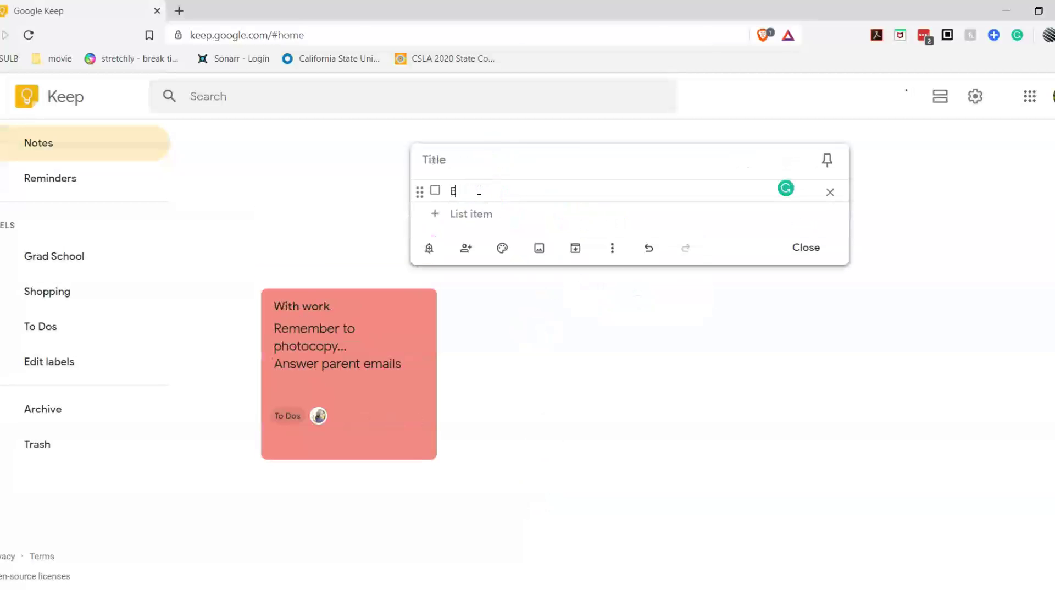
{"action": "type", "text": "ggs"}
{"action": "key", "text": "Return"}
{"action": "type", "text": "Bre"}
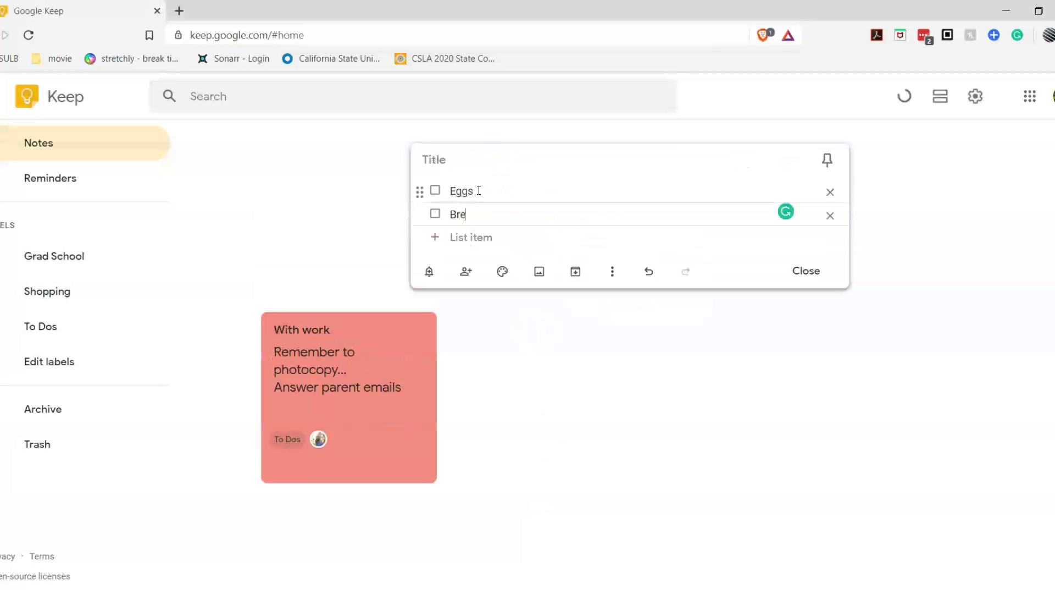
{"action": "type", "text": "ad"}
{"action": "key", "text": "Return"}
{"action": "type", "text": "Mil"}
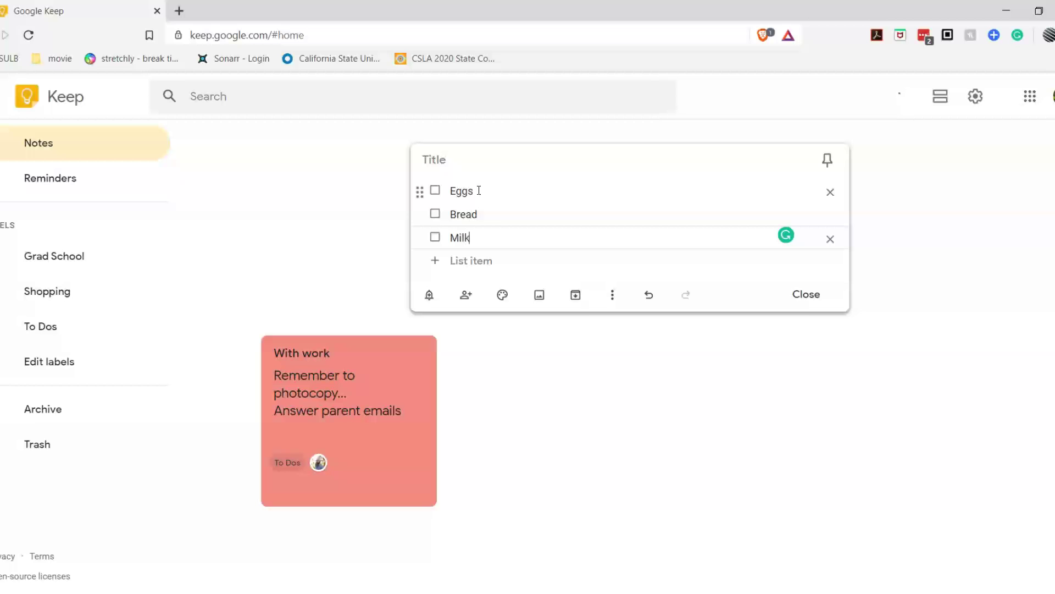
{"action": "type", "text": "k"}
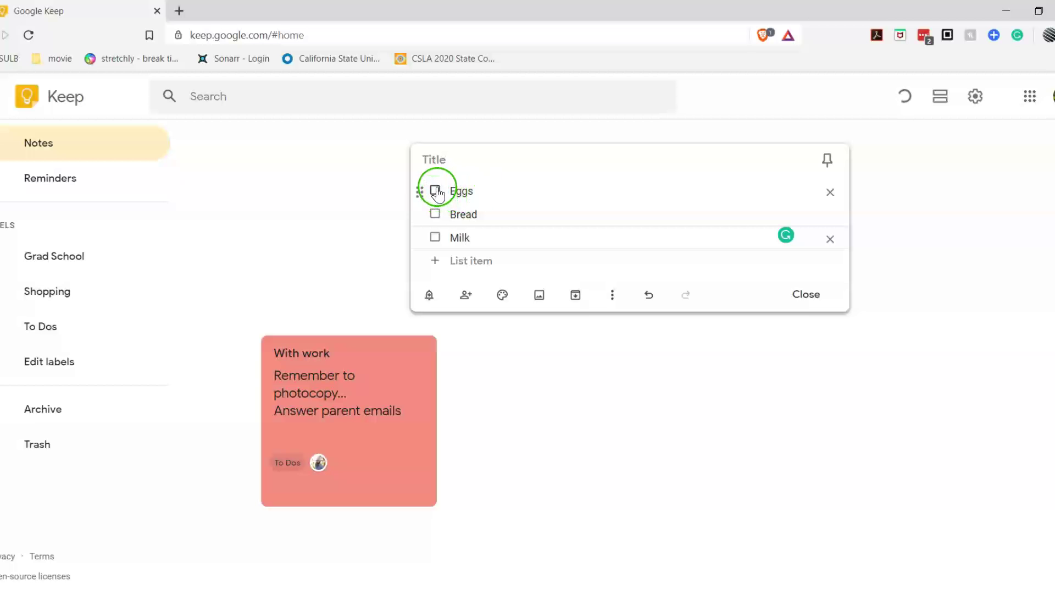
Step: Tick off all three checklist items and close the note
{"action": "left_click", "coordinate": [435, 191]}
{"action": "left_click", "coordinate": [435, 214]}
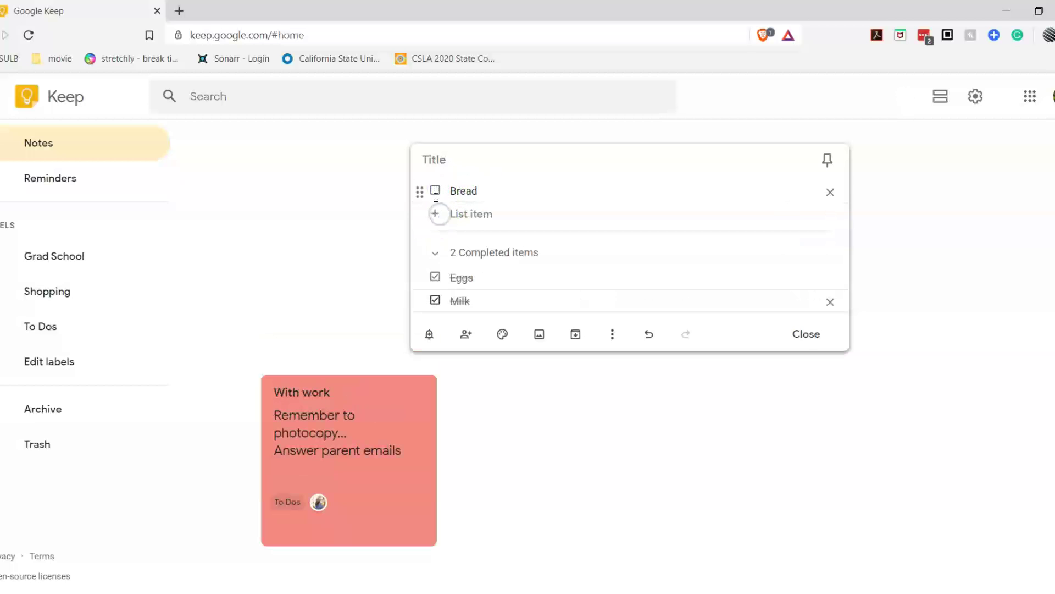
{"action": "left_click", "coordinate": [435, 191]}
{"action": "left_click", "coordinate": [535, 449]}
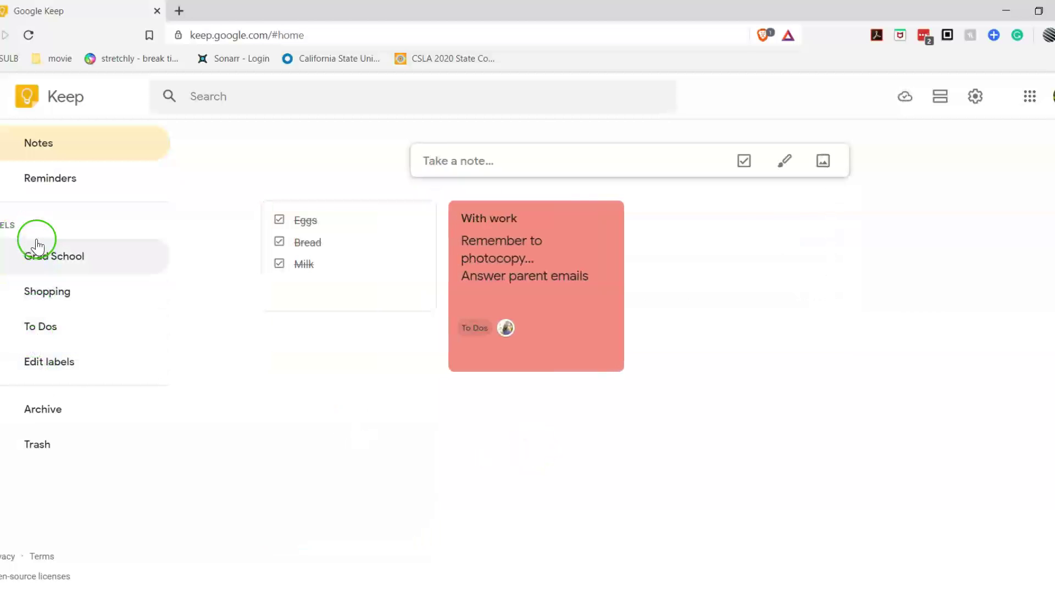
{"action": "left_click", "coordinate": [54, 330]}
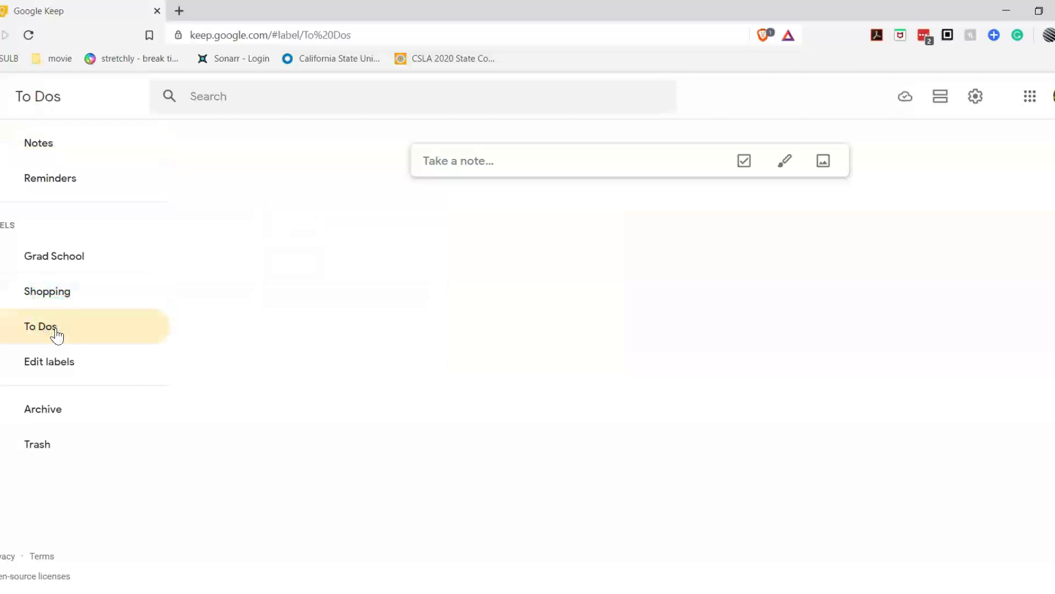
{"action": "left_click", "coordinate": [65, 330]}
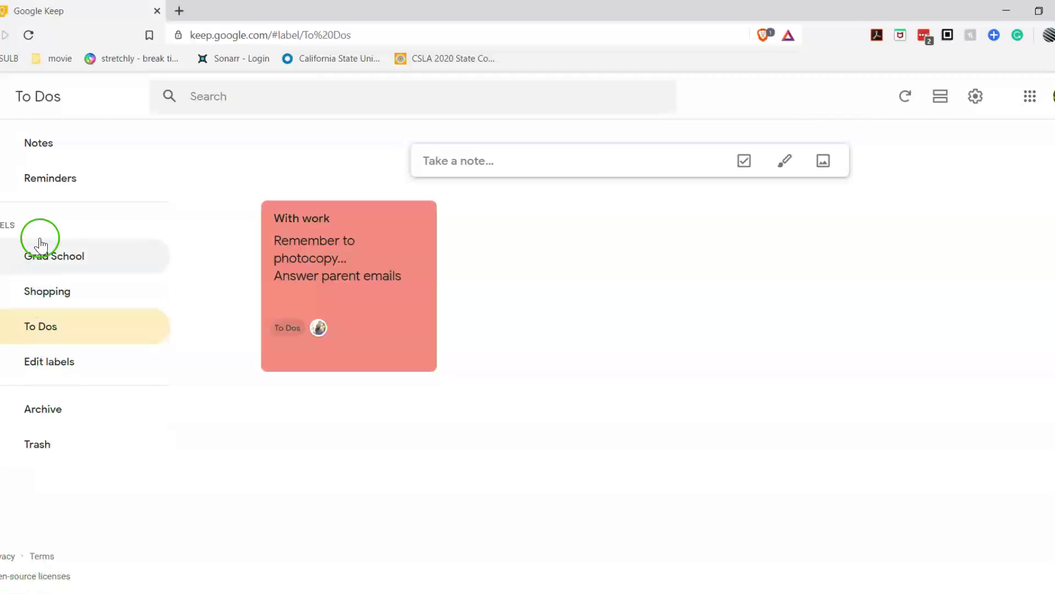
{"action": "left_click", "coordinate": [49, 143]}
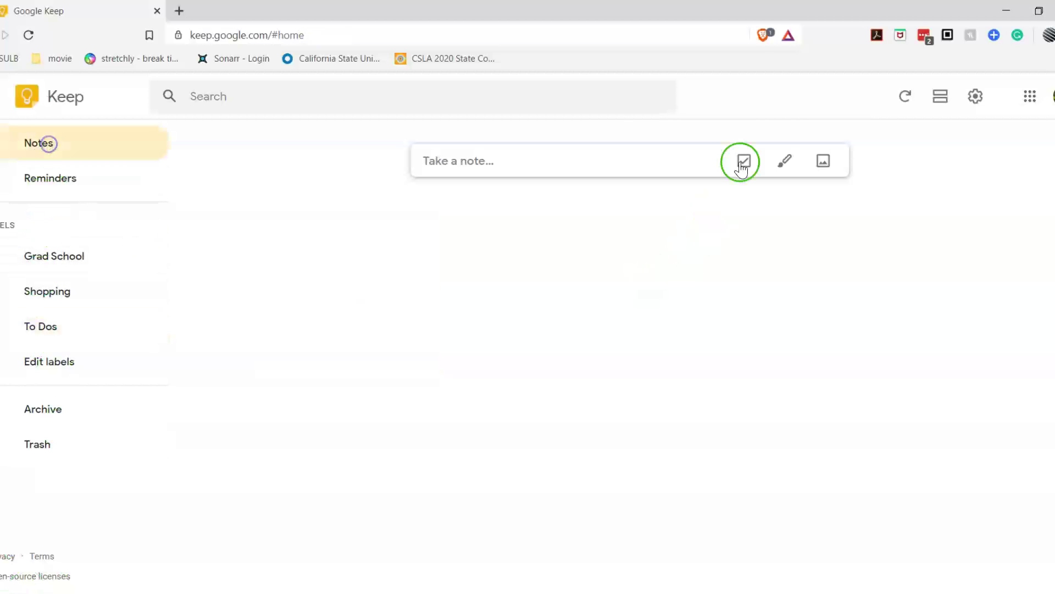
{"action": "left_click", "coordinate": [941, 97]}
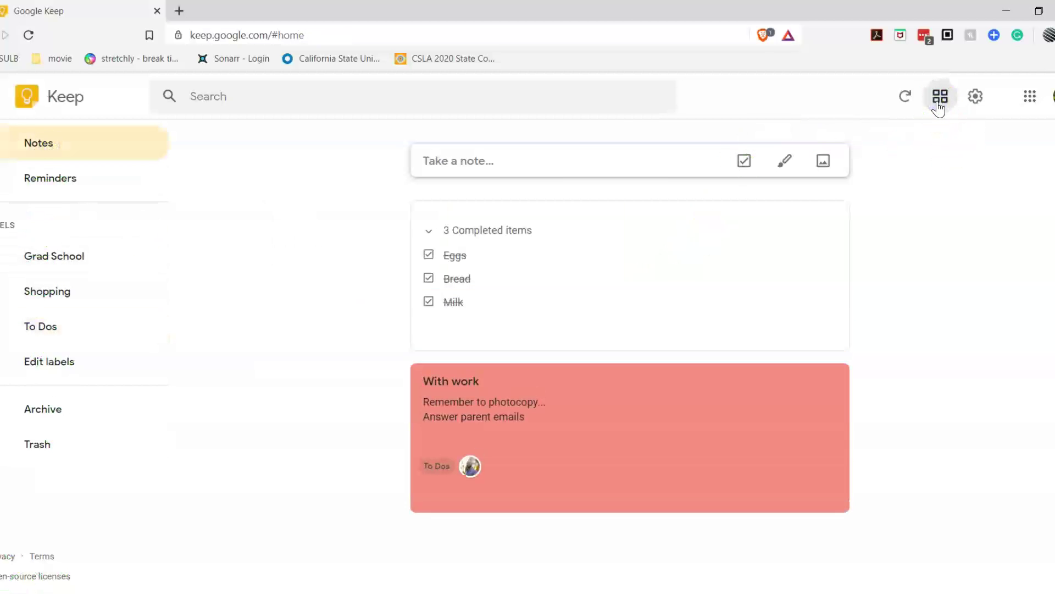
{"action": "left_click", "coordinate": [939, 107]}
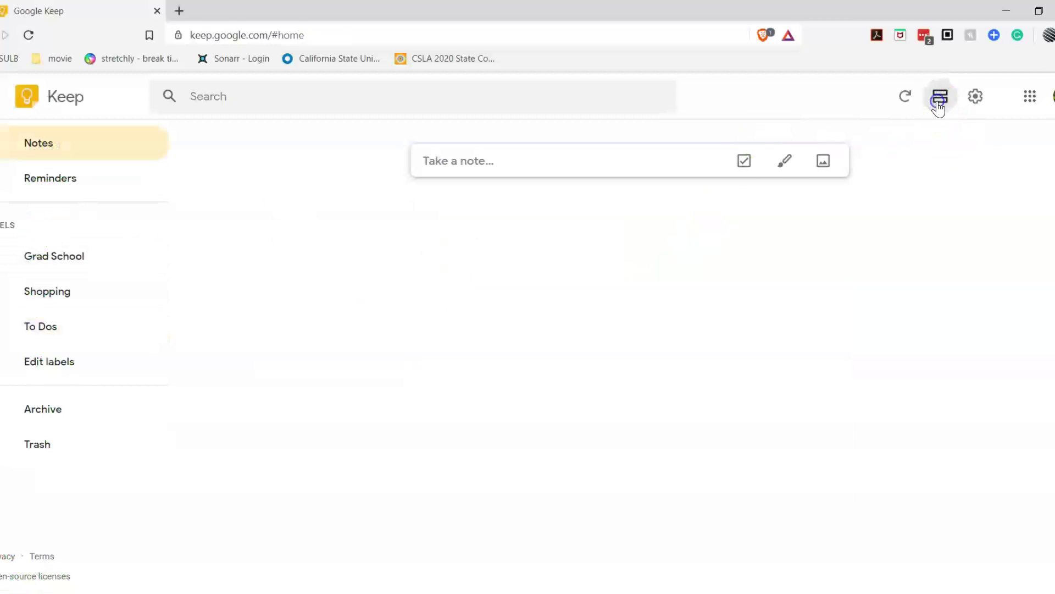
Step: Sketch black freehand scribbles in a new drawing note and close it back to the grid
{"action": "left_click", "coordinate": [784, 162]}
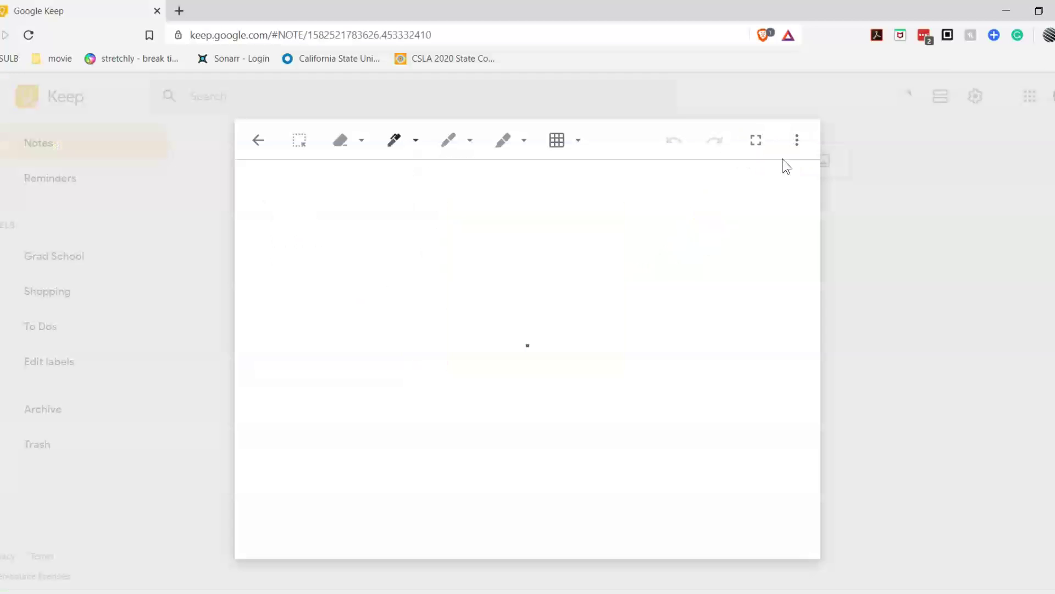
{"action": "mouse_move", "coordinate": [273, 337]}
{"action": "left_mouse_down"}
{"action": "mouse_move", "coordinate": [331, 333]}
{"action": "mouse_move", "coordinate": [394, 377]}
{"action": "mouse_move", "coordinate": [557, 302]}
{"action": "mouse_move", "coordinate": [680, 311]}
{"action": "mouse_move", "coordinate": [555, 354]}
{"action": "mouse_move", "coordinate": [498, 498]}
{"action": "mouse_move", "coordinate": [756, 245]}
{"action": "left_mouse_up"}
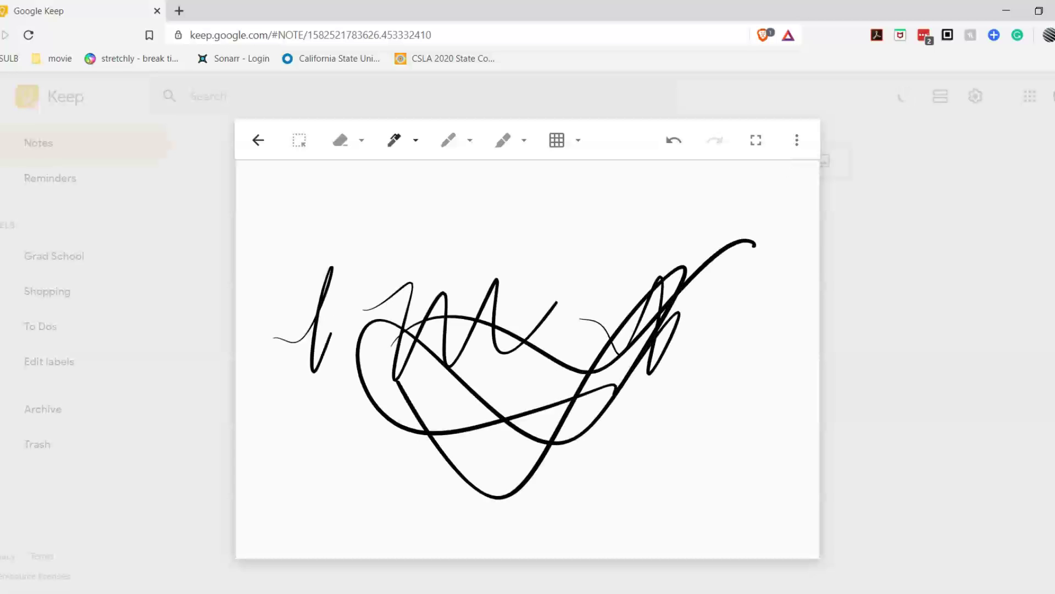
{"action": "key", "text": "Escape"}
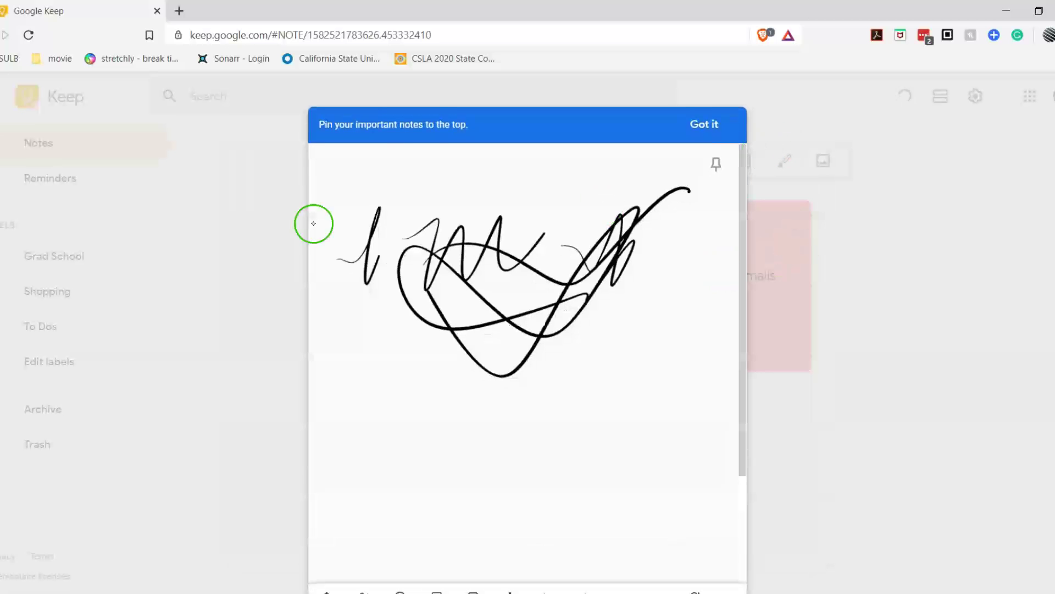
{"action": "scroll", "coordinate": [497, 278], "scroll_direction": "down", "scroll_amount": 3}
{"action": "scroll", "coordinate": [509, 323], "scroll_direction": "up", "scroll_amount": 3}
{"action": "left_click", "coordinate": [889, 513]}
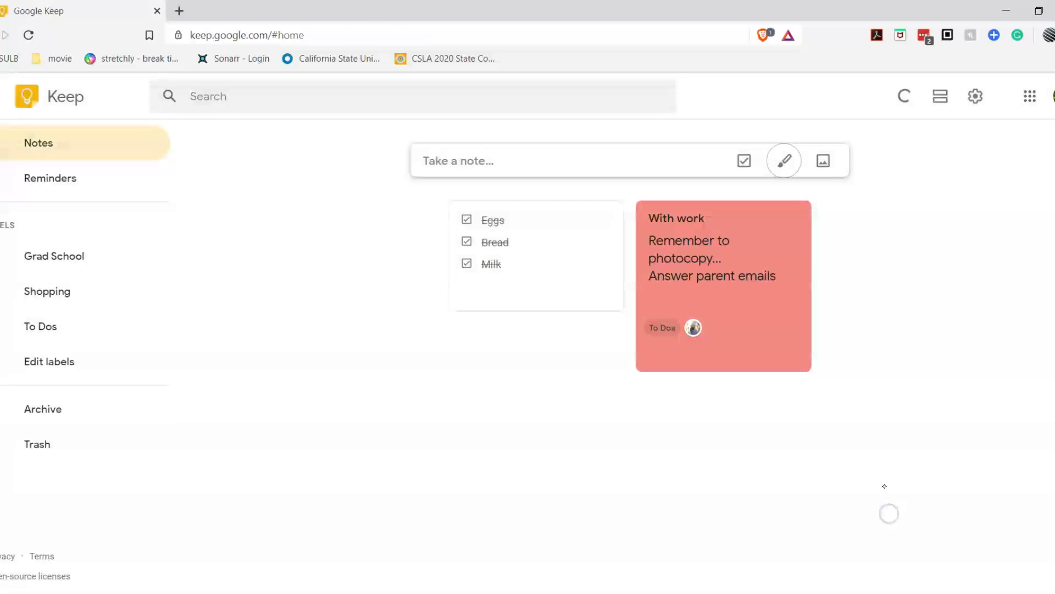
Step: Pin the red With work note so it sits above the drawing and checklist notes
{"action": "left_click", "coordinate": [641, 204]}
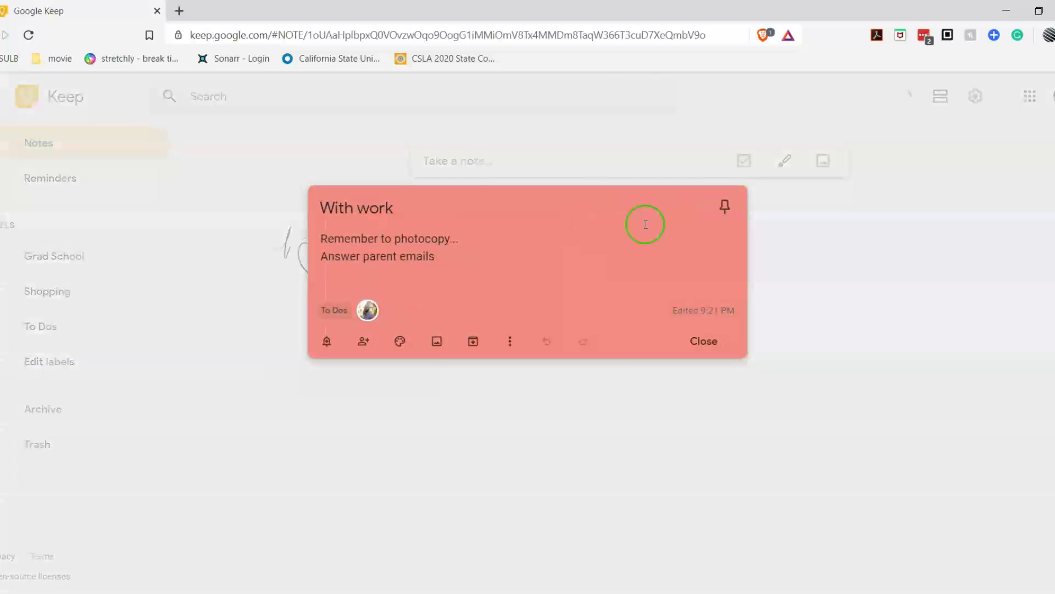
{"action": "left_click", "coordinate": [725, 206]}
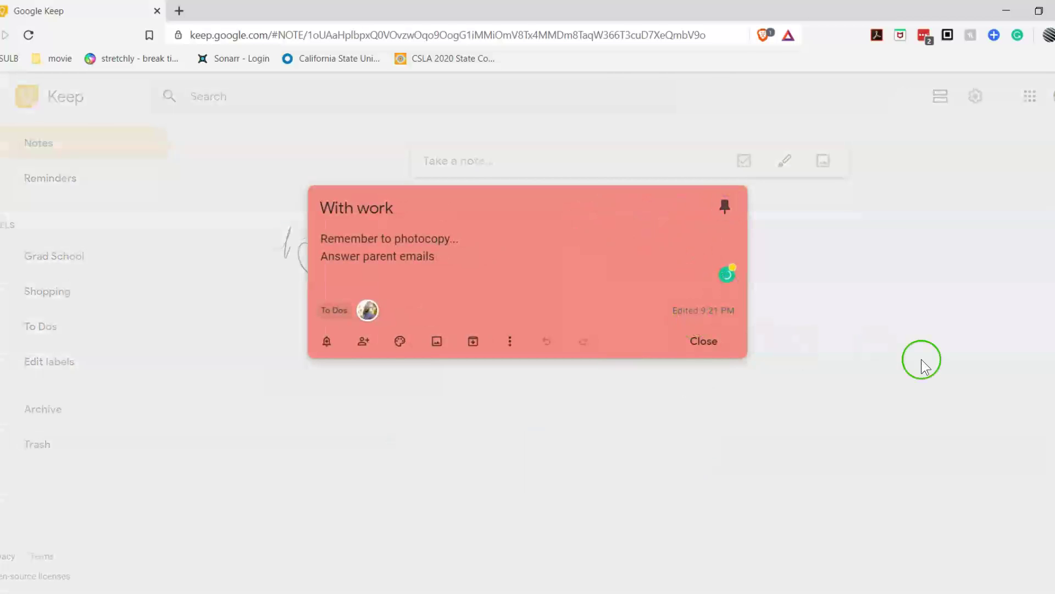
{"action": "left_click", "coordinate": [704, 342]}
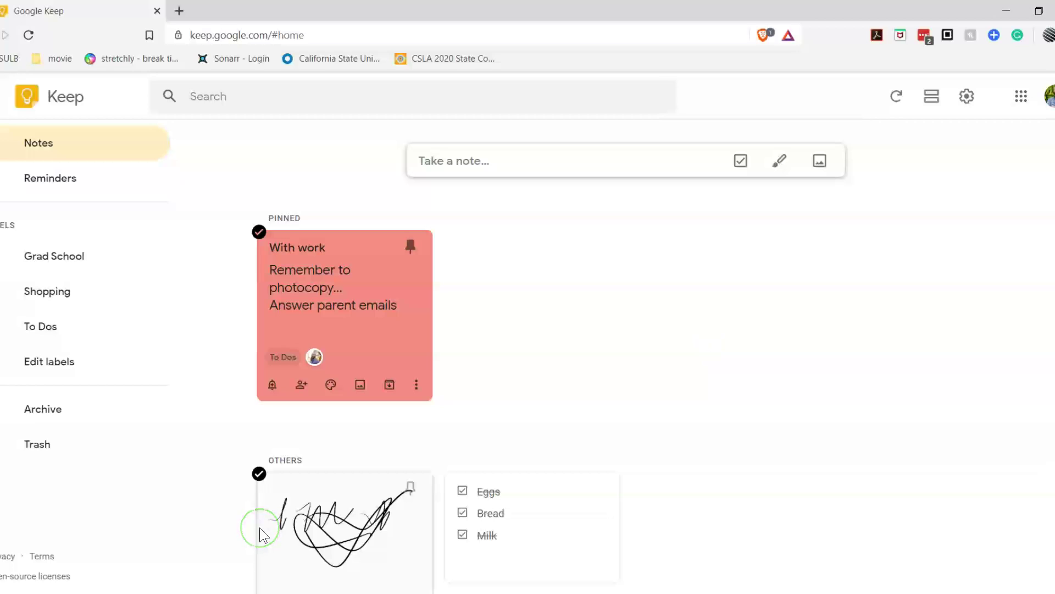